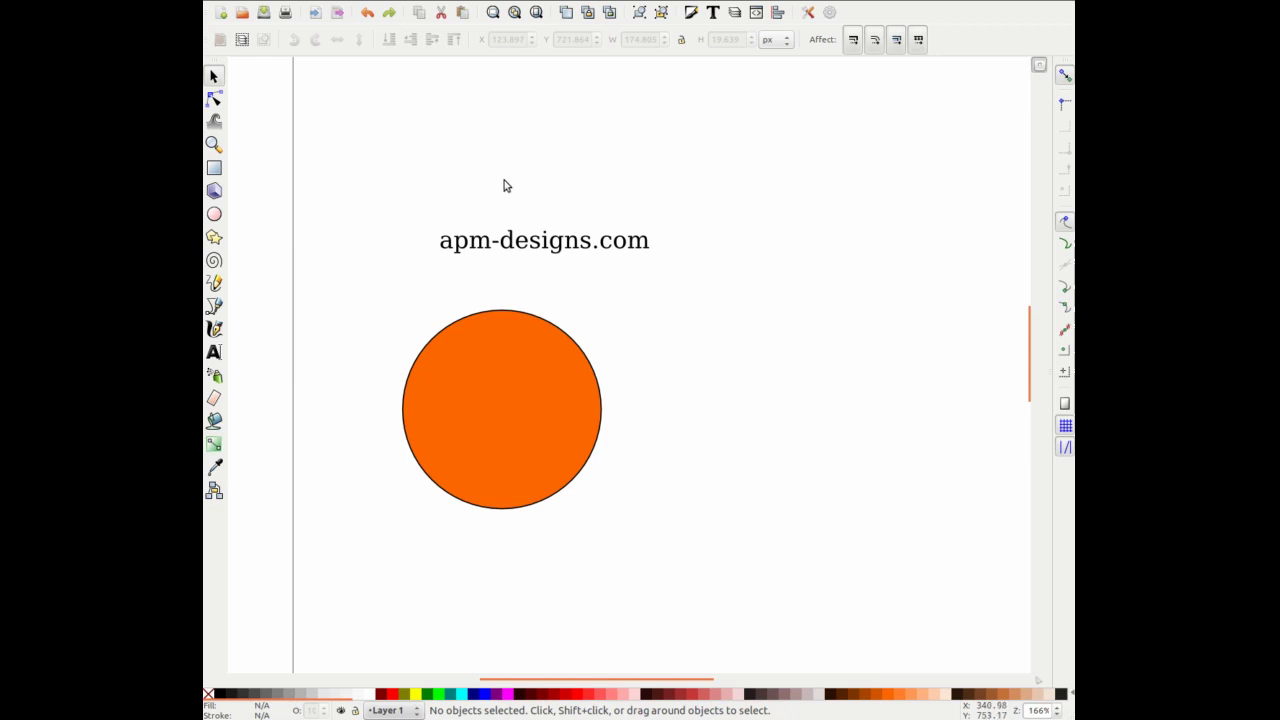
Ctrl-drag a perfect orange circle about 163 px across to the right of the first one
{"action": "left_click", "coordinate": [543, 236]}
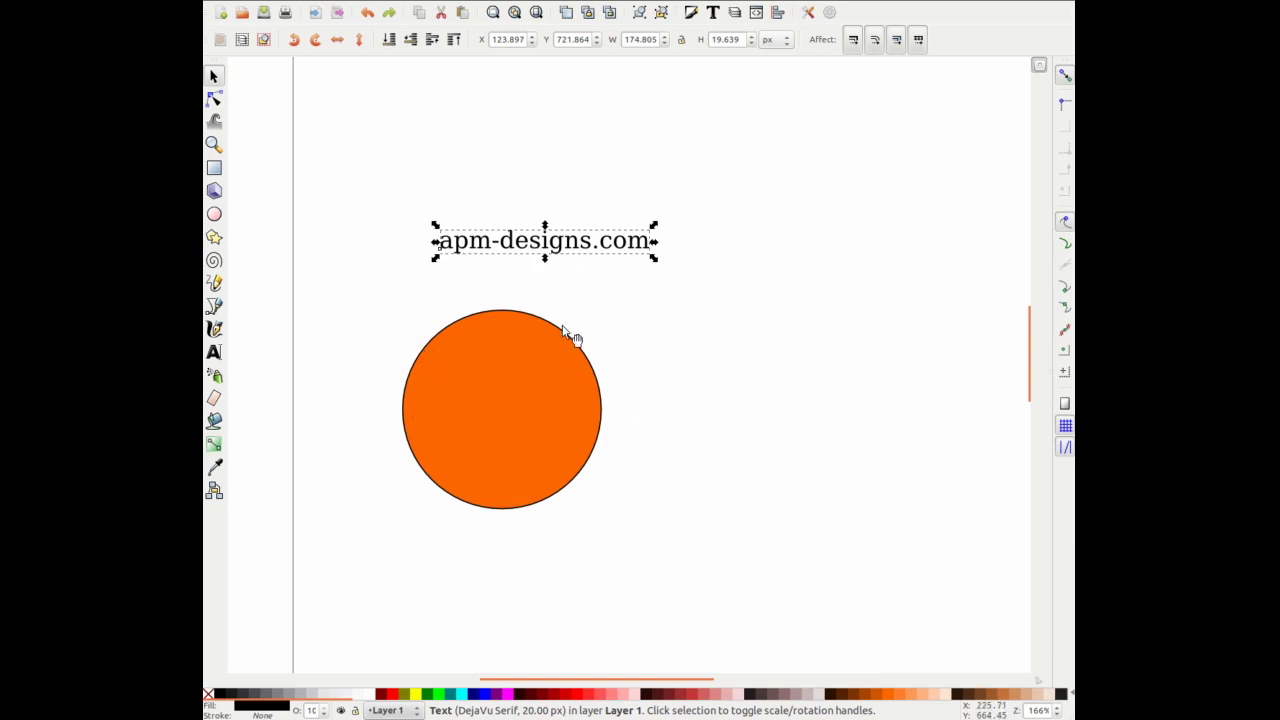
{"action": "left_click", "coordinate": [630, 303]}
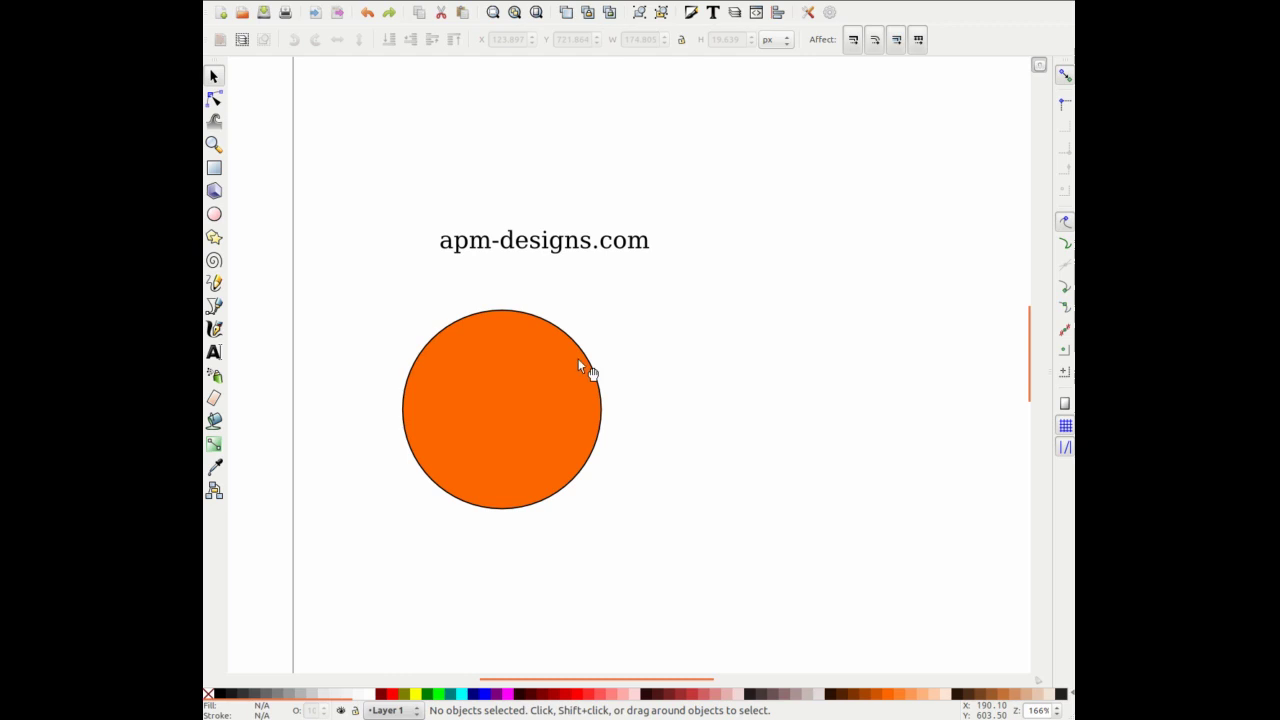
{"action": "left_click_drag", "start_coordinate": [626, 320], "coordinate": [403, 331]}
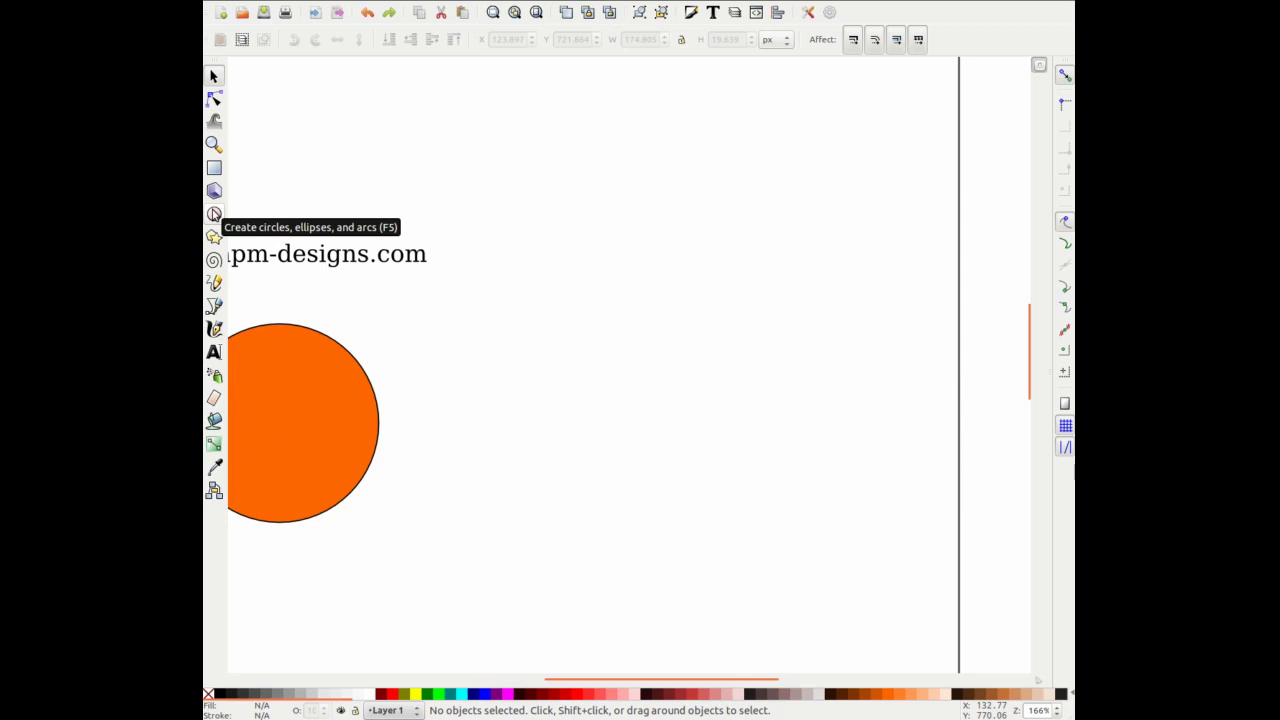
{"action": "left_click", "coordinate": [214, 214]}
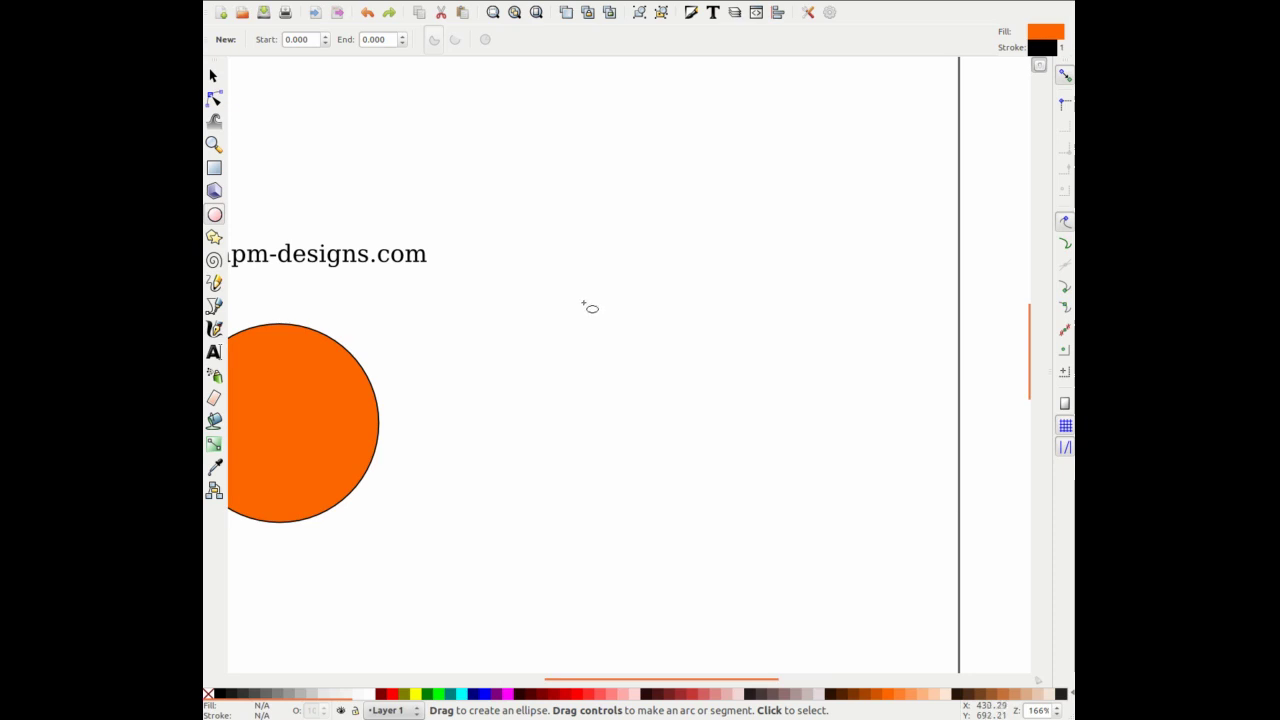
{"action": "key", "text": "ctrl"}
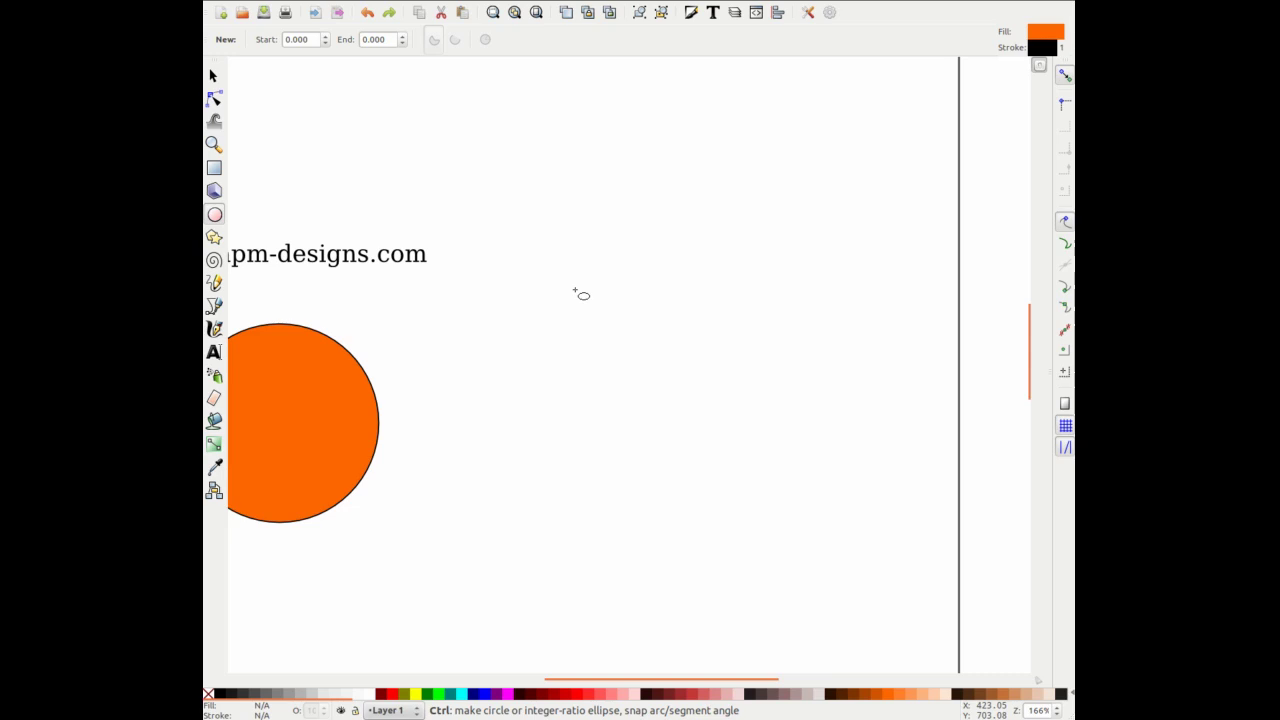
{"action": "left_click_drag", "start_coordinate": [575, 290], "coordinate": [790, 486]}
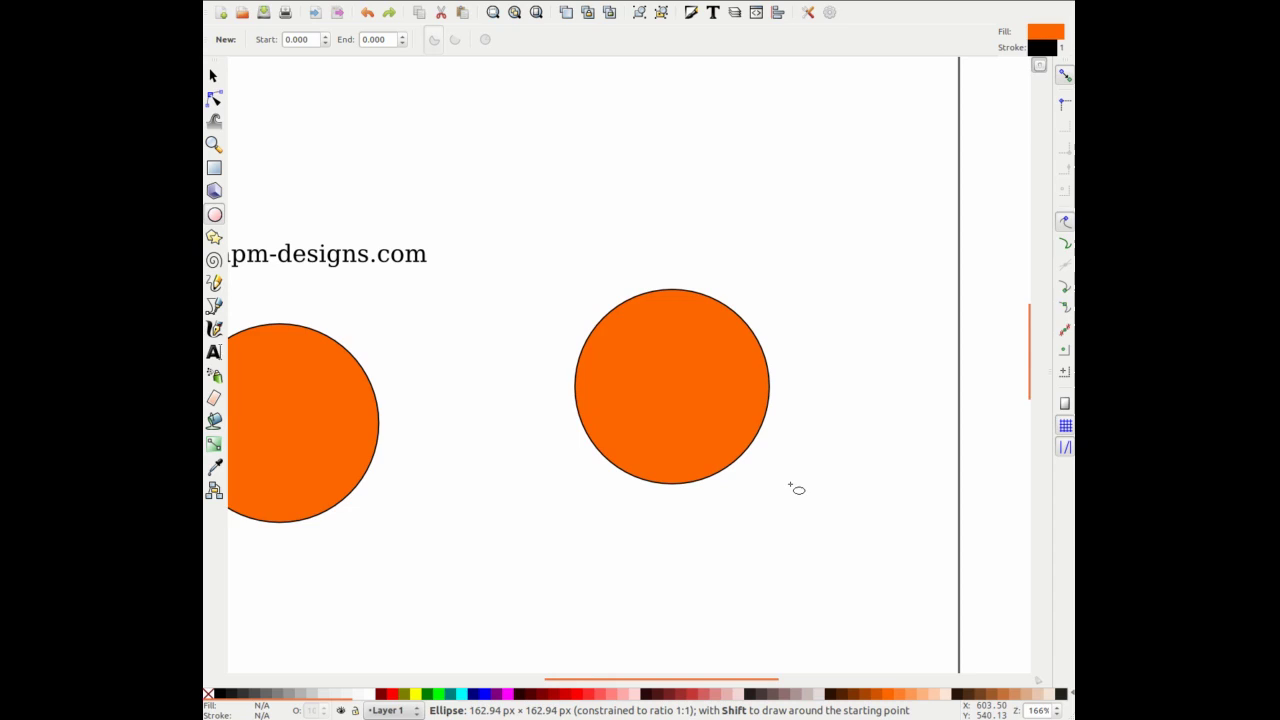
{"action": "left_click_drag", "start_coordinate": [790, 486], "coordinate": [791, 486]}
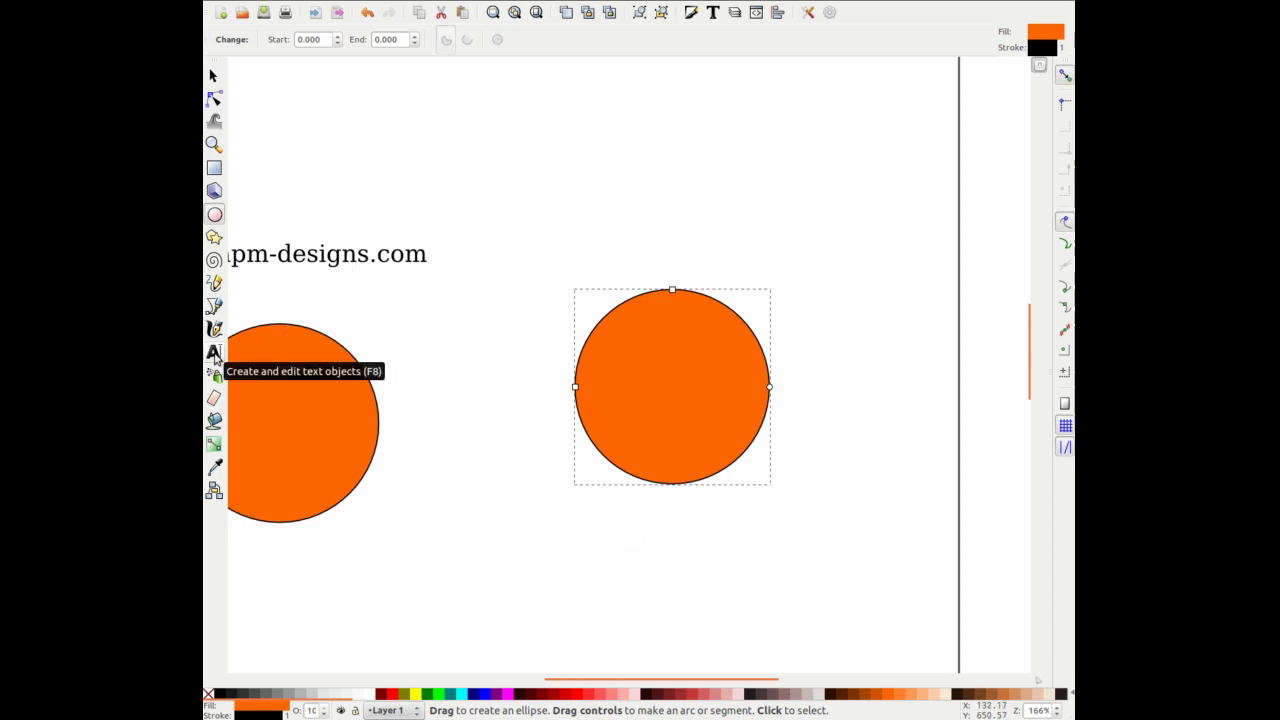
Type APM-DESIGNS.COM as a new text line above the second circle
{"action": "left_click", "coordinate": [214, 354]}
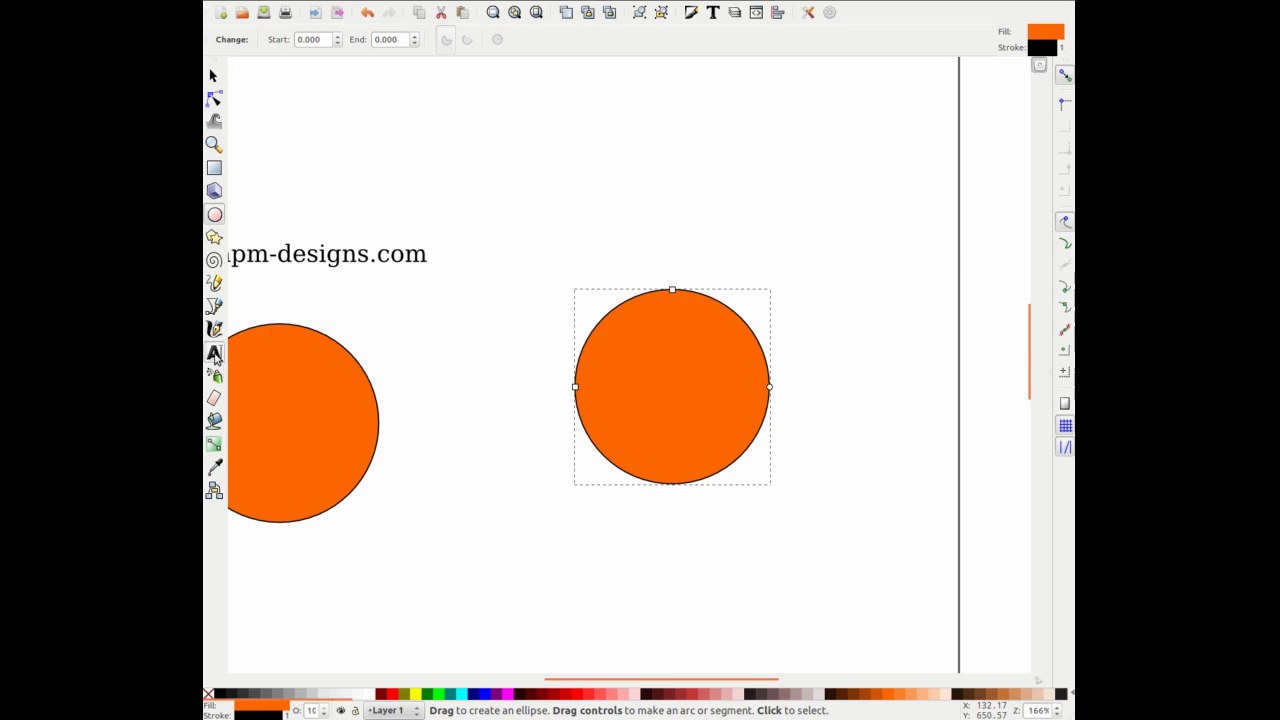
{"action": "left_click", "coordinate": [591, 209]}
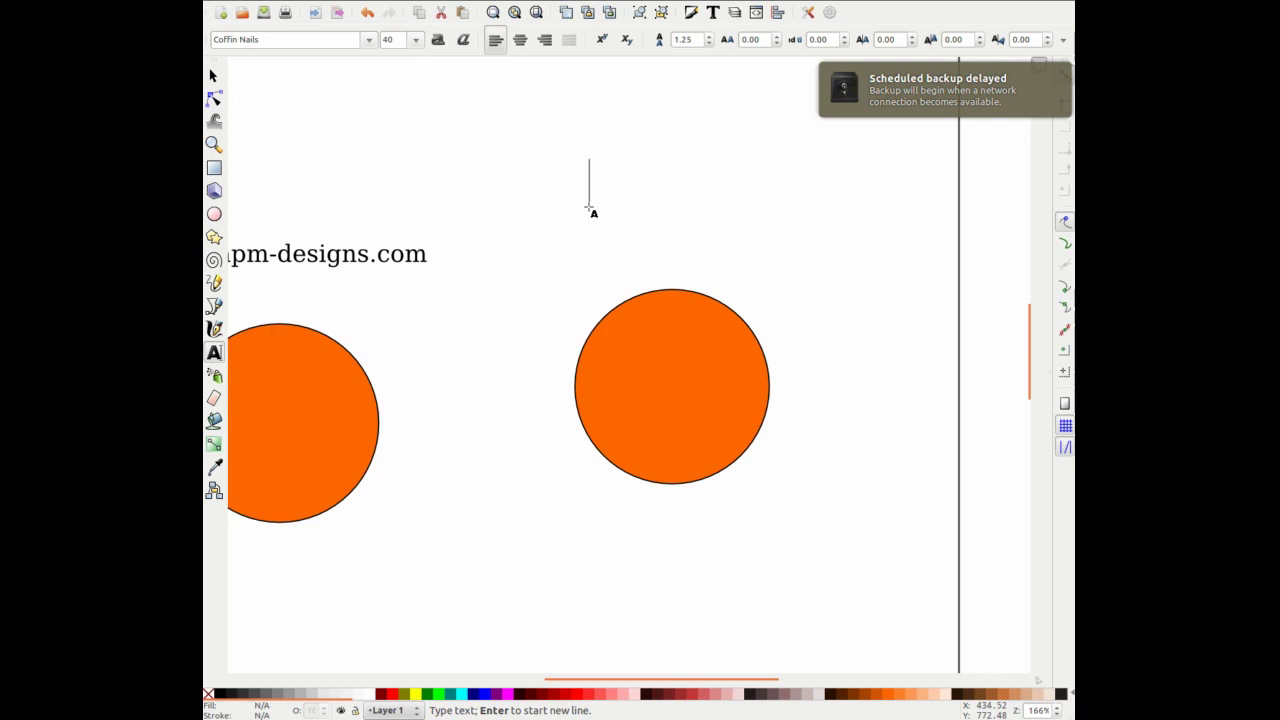
{"action": "type", "text": "AP"}
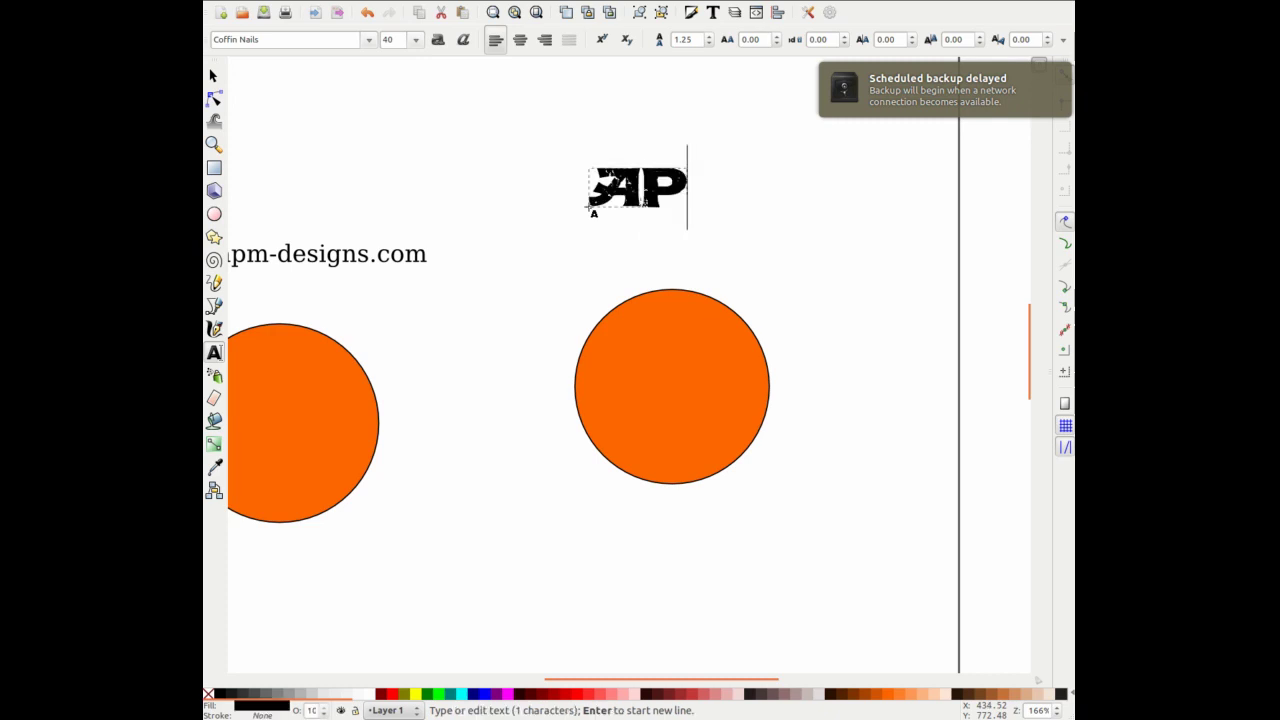
{"action": "type", "text": "M-DES"}
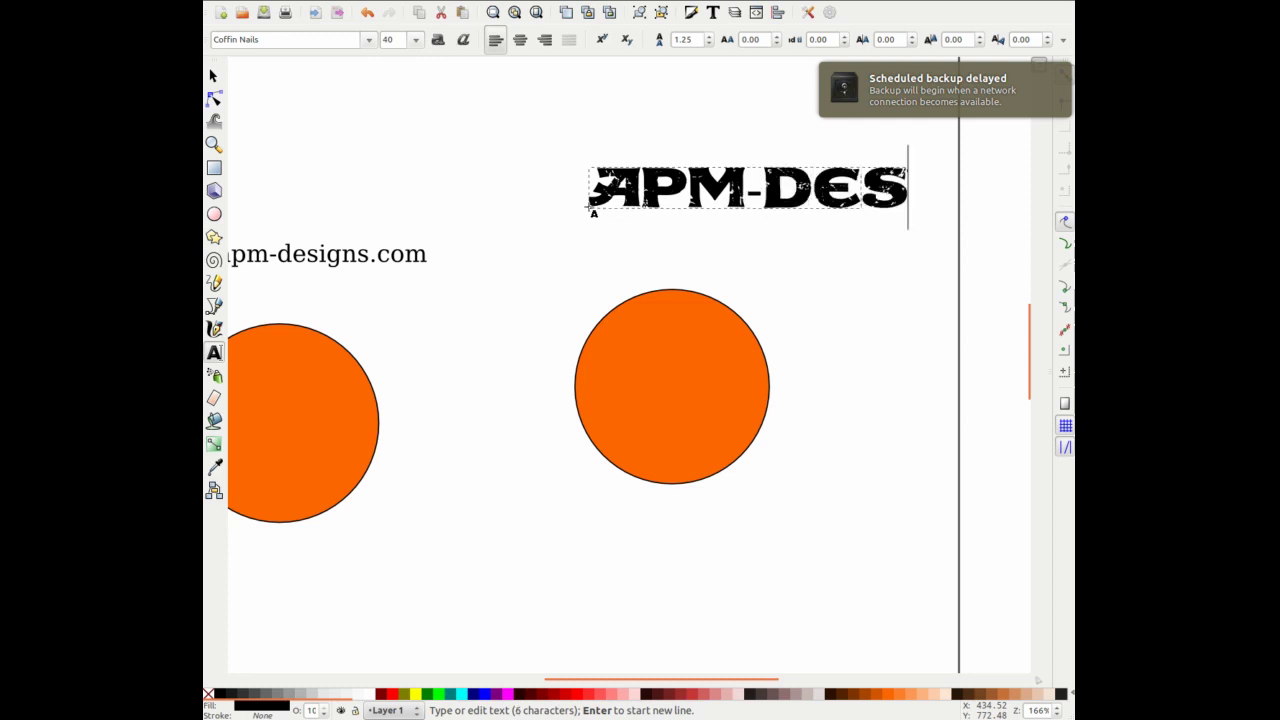
{"action": "type", "text": "IGNS.COM"}
{"action": "key", "text": "Escape"}
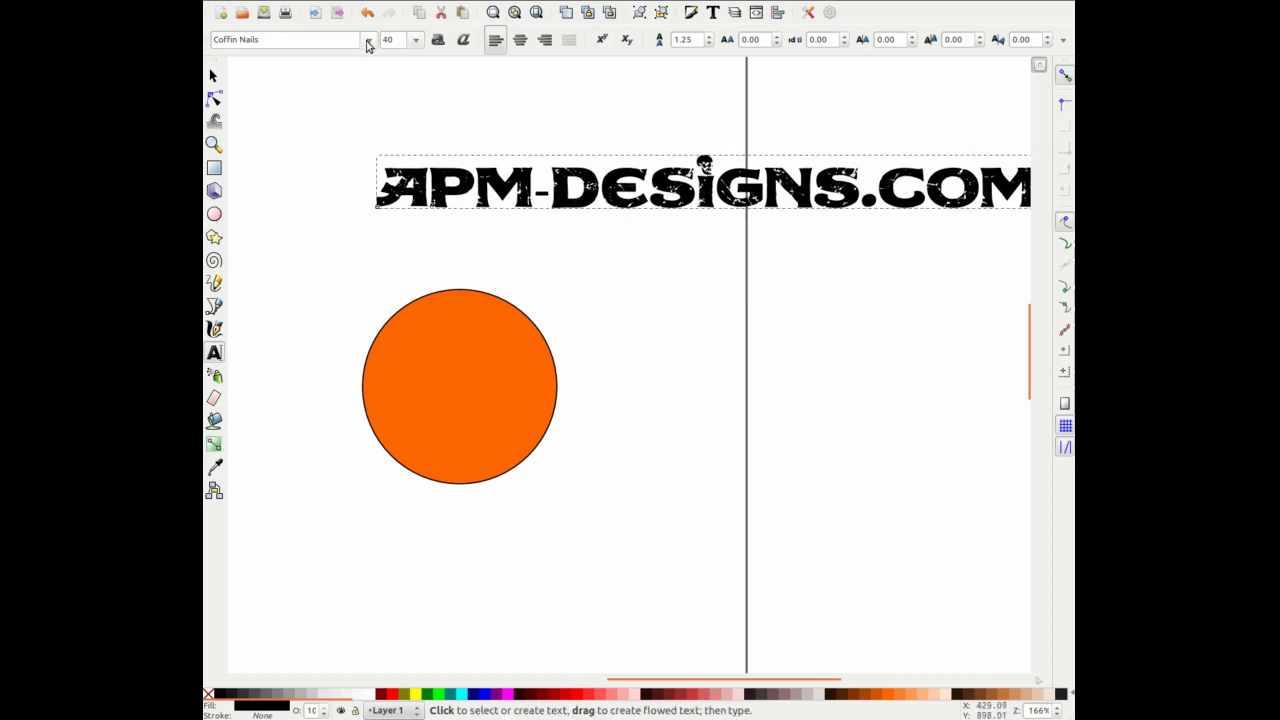
Set the new text to DejaVu Sans Mono at size 20
{"action": "left_click", "coordinate": [368, 42]}
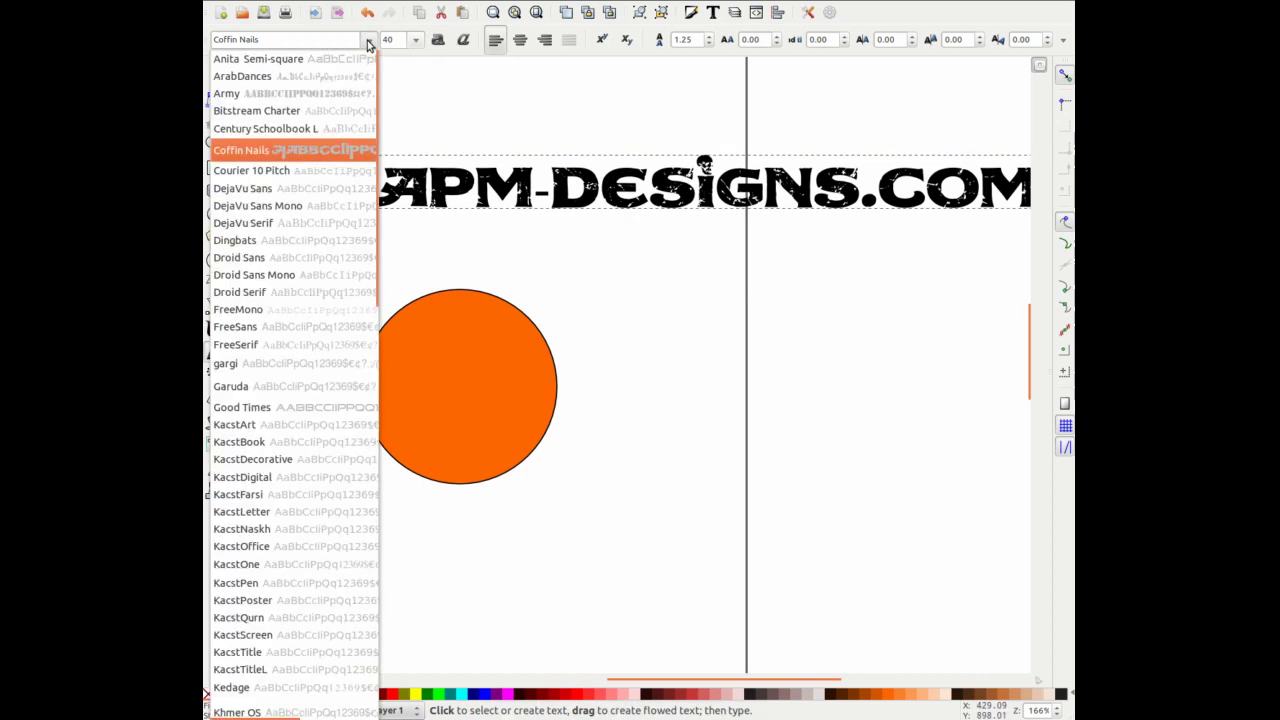
{"action": "left_click", "coordinate": [337, 205]}
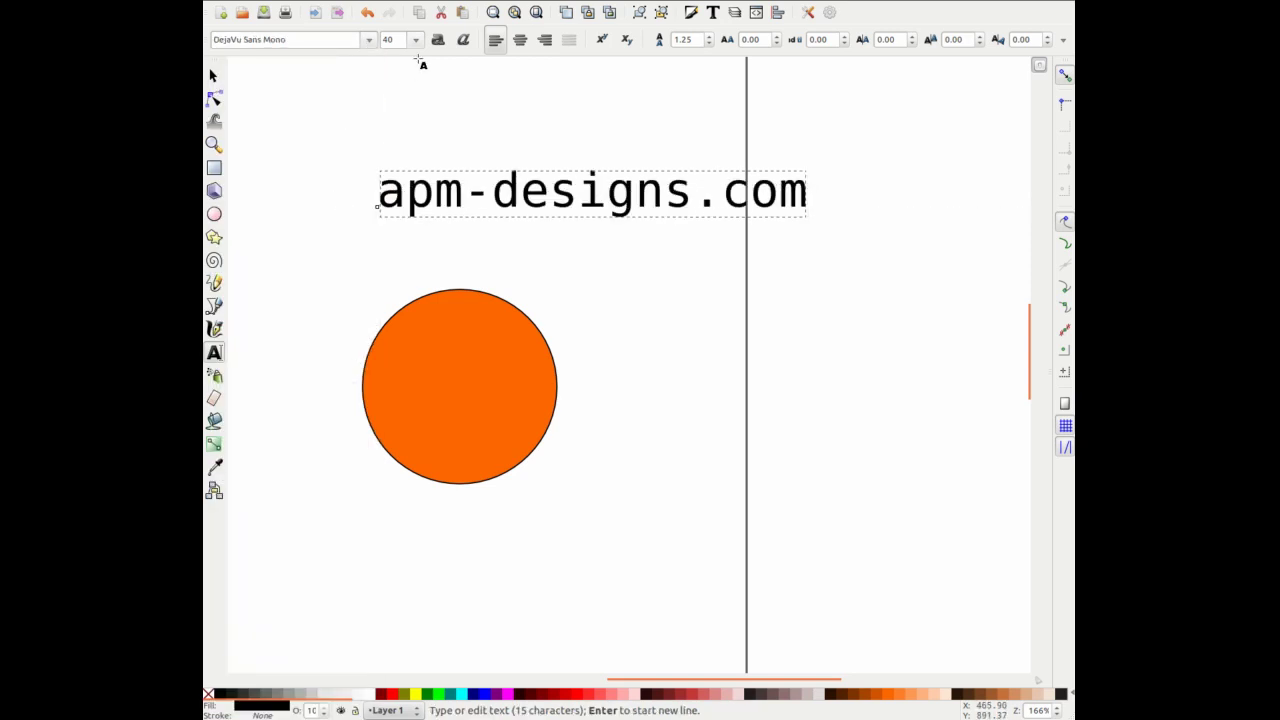
{"action": "left_click", "coordinate": [418, 40]}
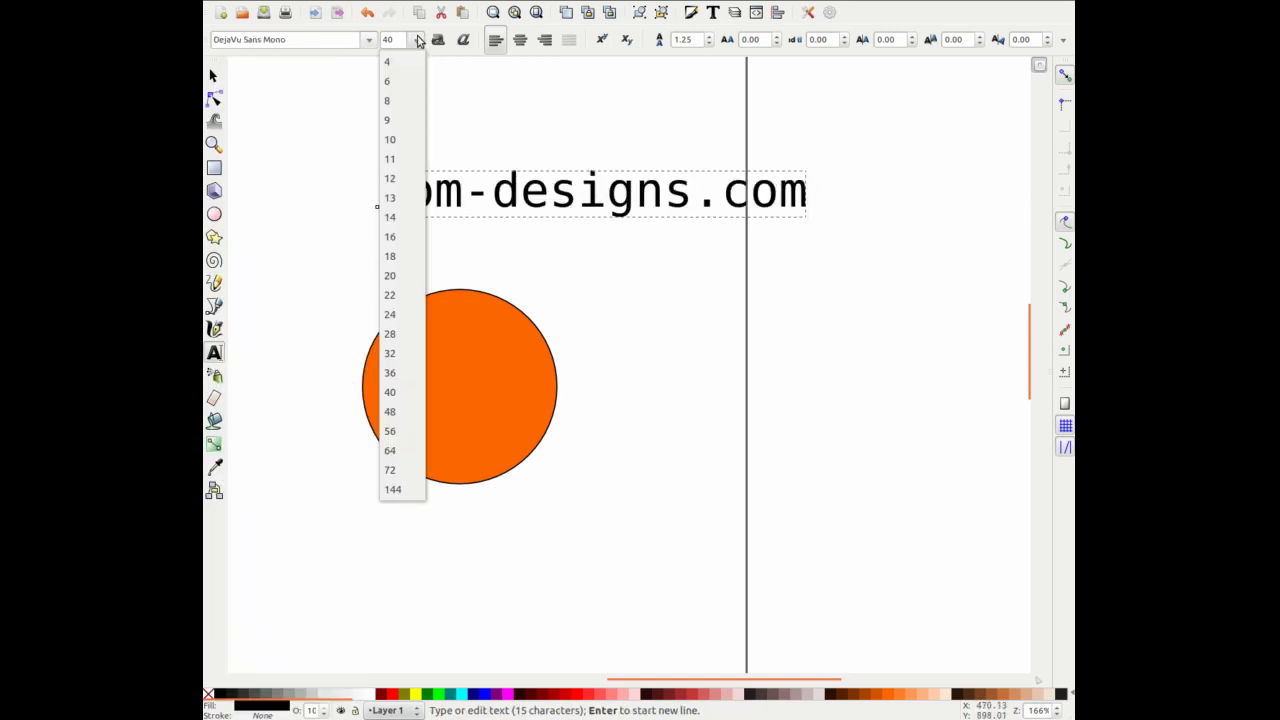
{"action": "left_click", "coordinate": [392, 276]}
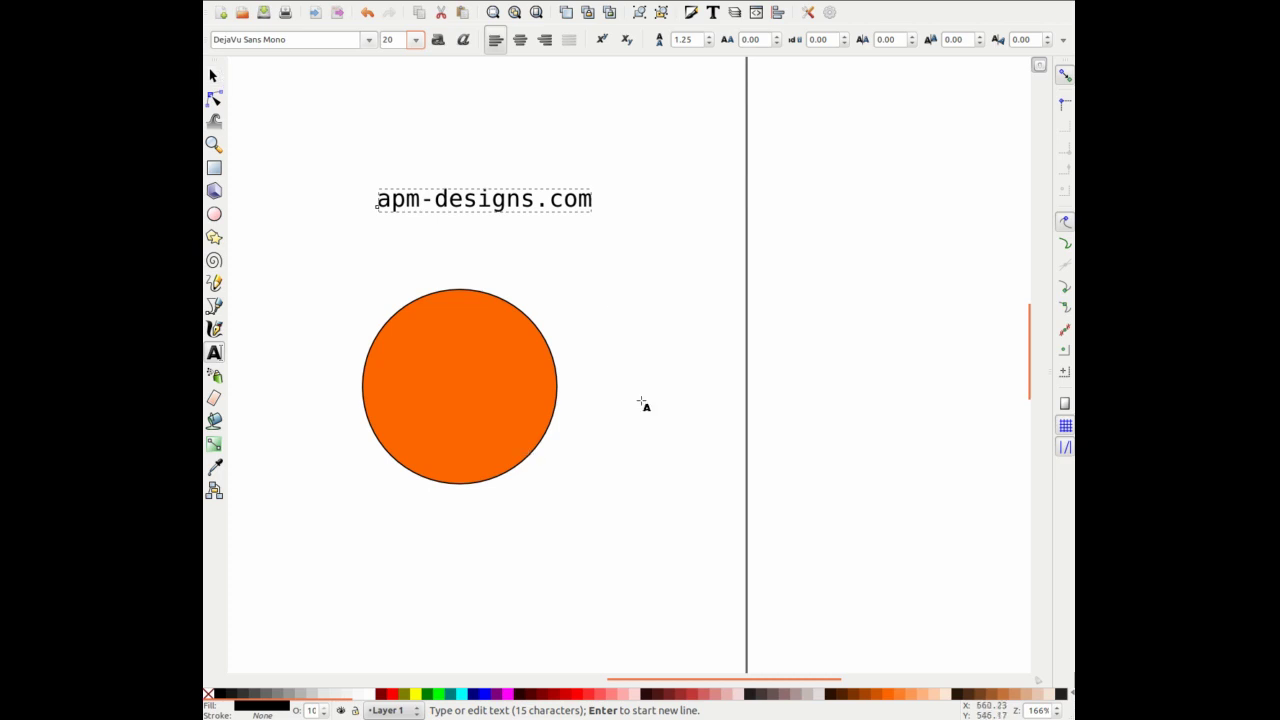
With the Selector, pick the size-20 apm-designs.com text and add the orange circle below it
{"action": "key", "text": "Escape"}
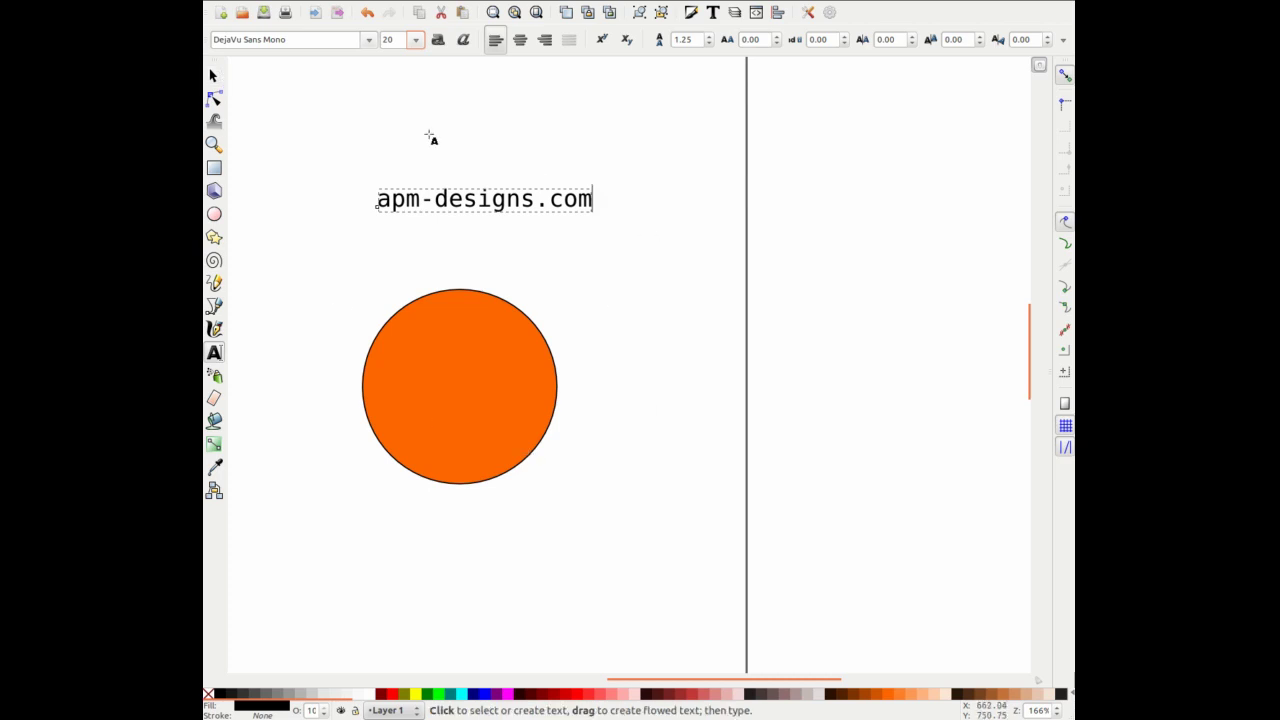
{"action": "left_click", "coordinate": [216, 82]}
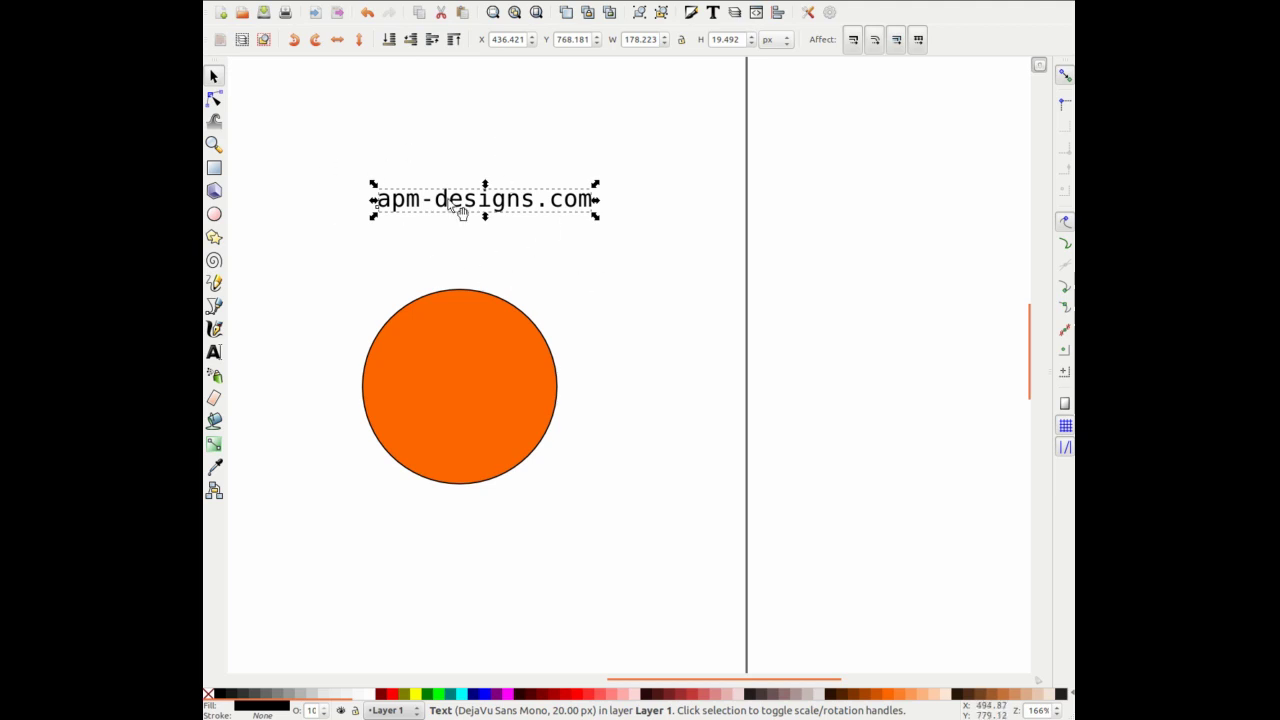
{"action": "left_click", "coordinate": [522, 420]}
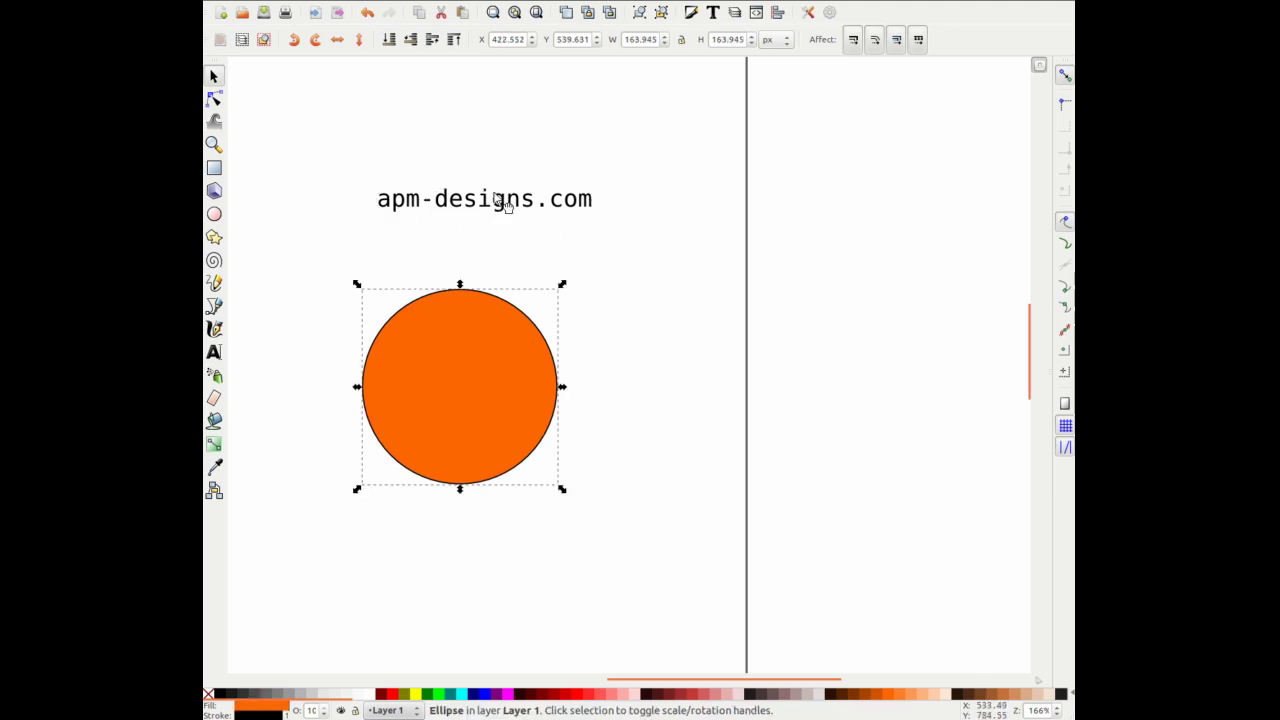
{"action": "left_click", "coordinate": [503, 203]}
{"action": "left_click", "coordinate": [480, 365]}
{"action": "left_click", "coordinate": [512, 208]}
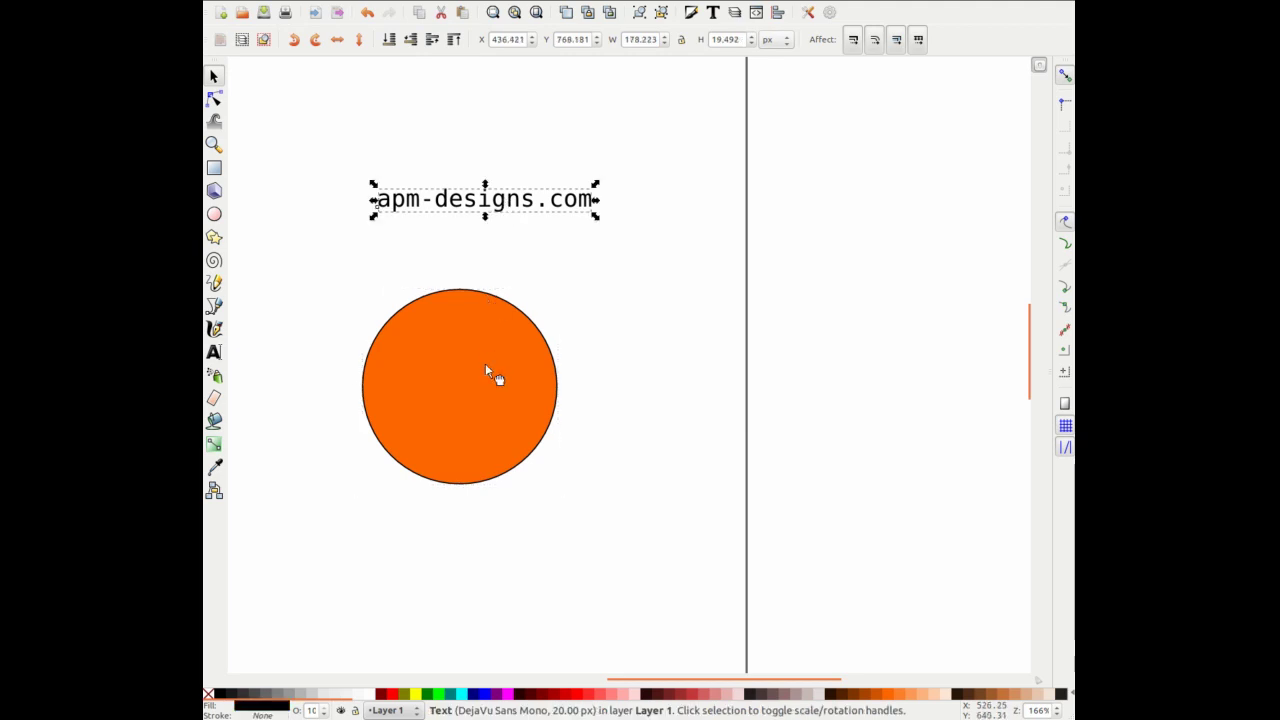
{"action": "left_click", "coordinate": [485, 363]}
{"action": "left_click", "coordinate": [513, 210]}
{"action": "left_click", "coordinate": [489, 350]}
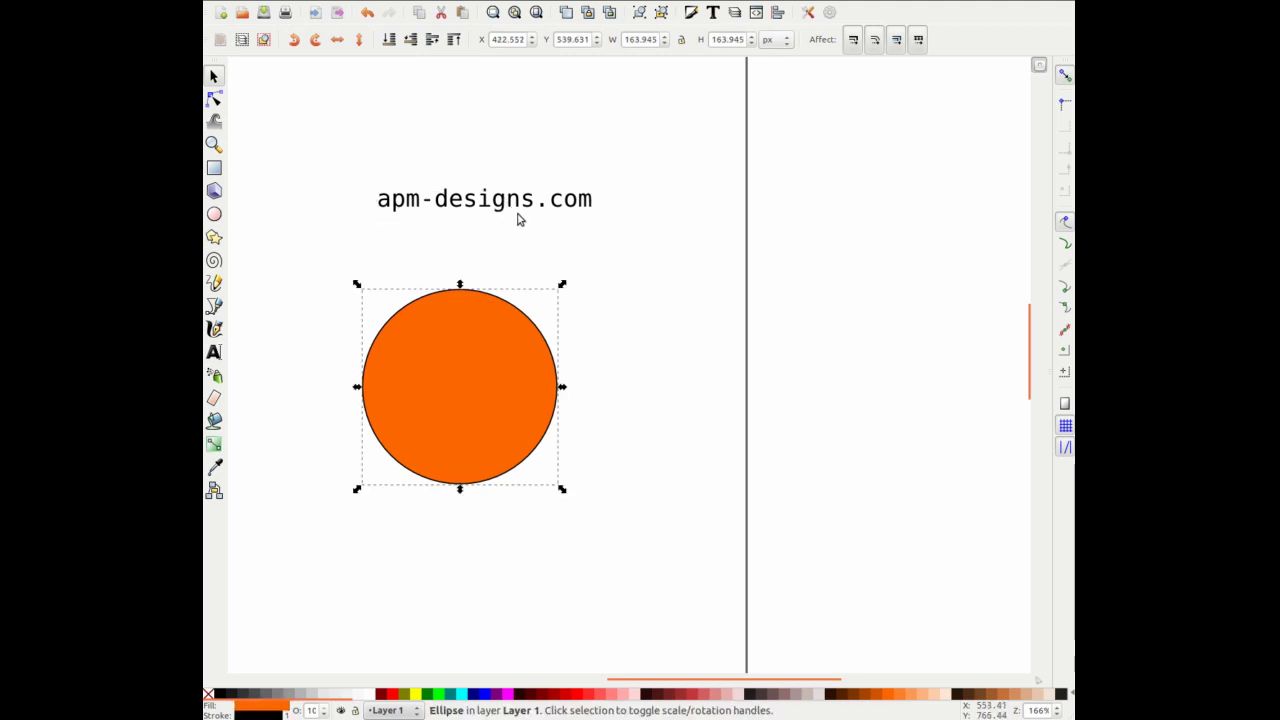
{"action": "left_click", "coordinate": [524, 201]}
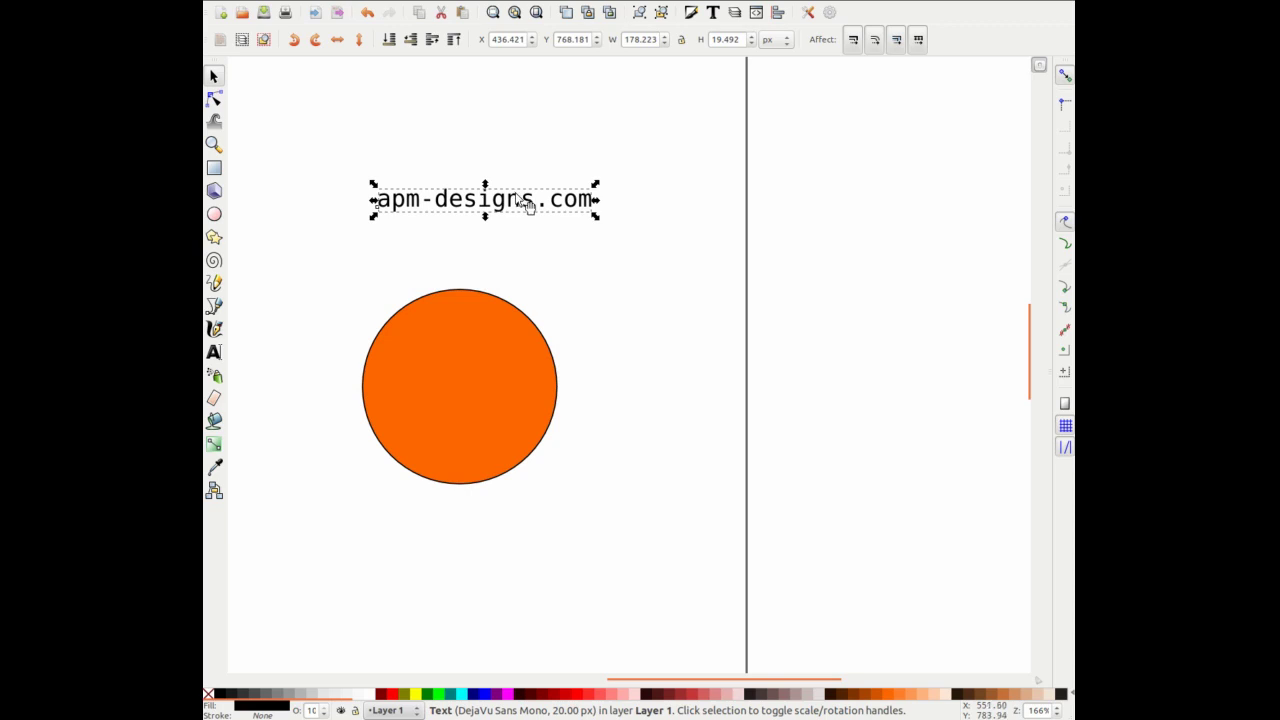
{"action": "left_click", "coordinate": [487, 335], "text": "shift"}
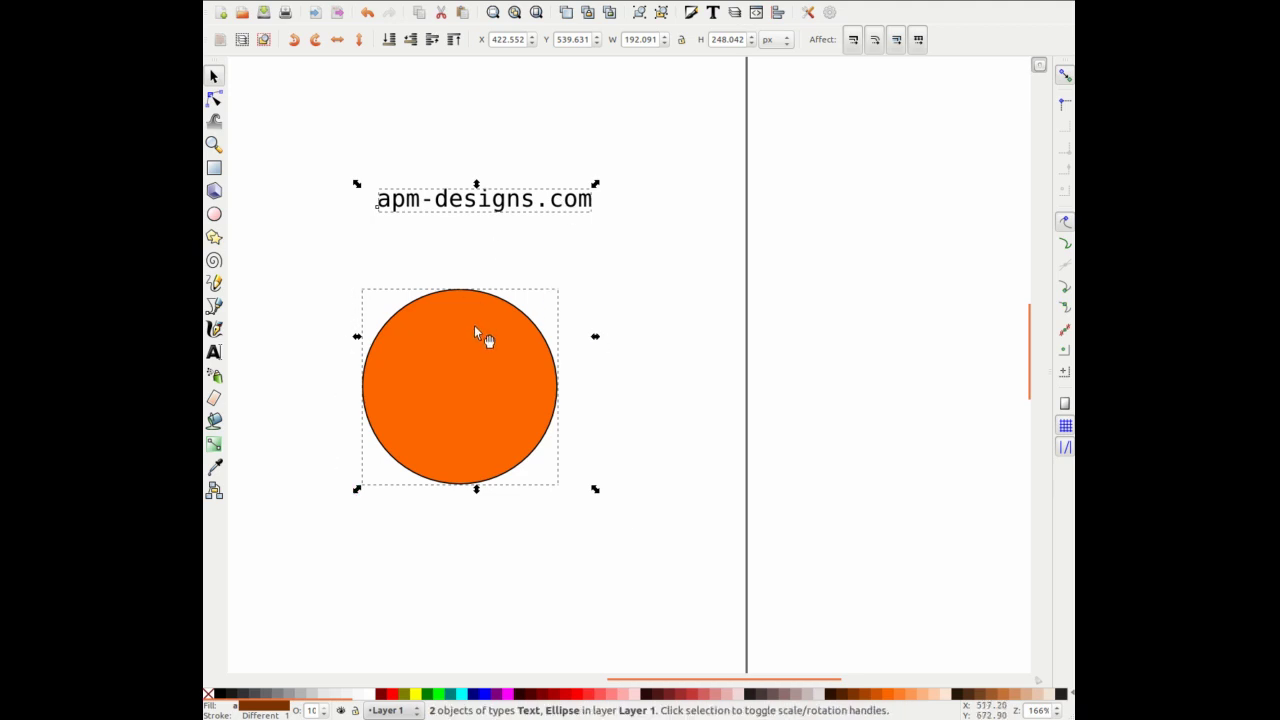
{"action": "left_click", "coordinate": [415, 2]}
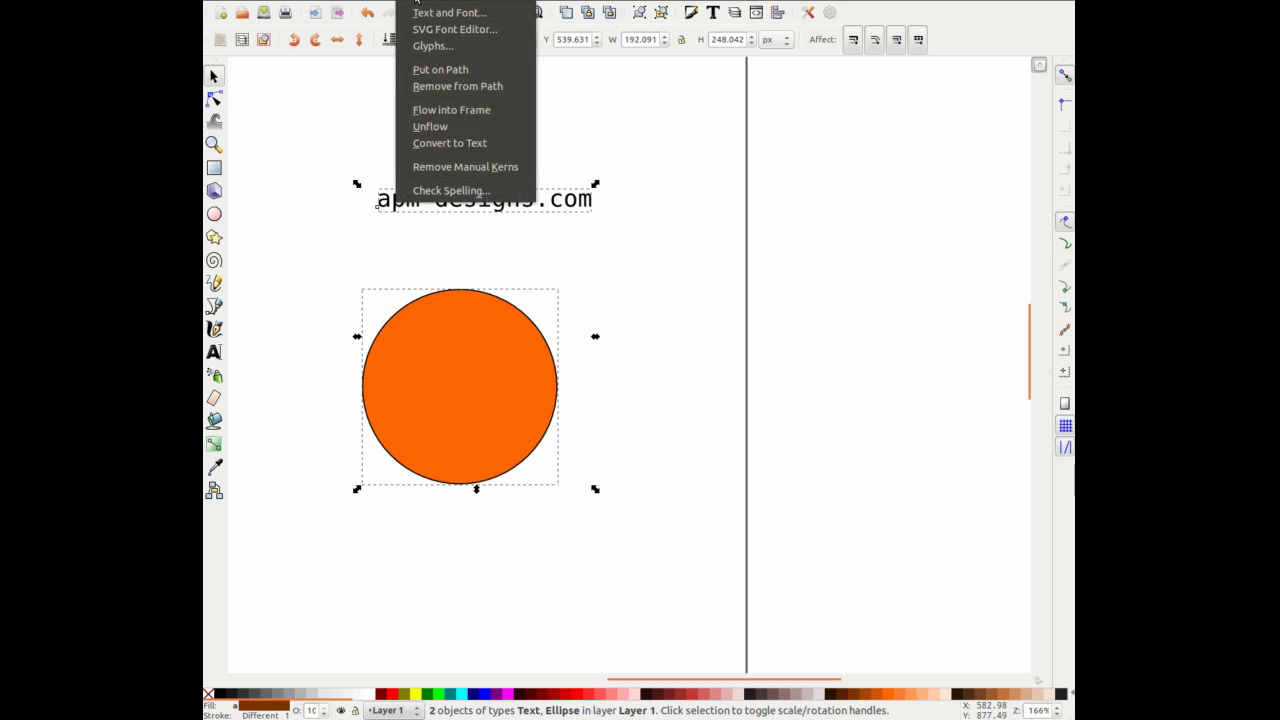
{"action": "left_click", "coordinate": [417, 72]}
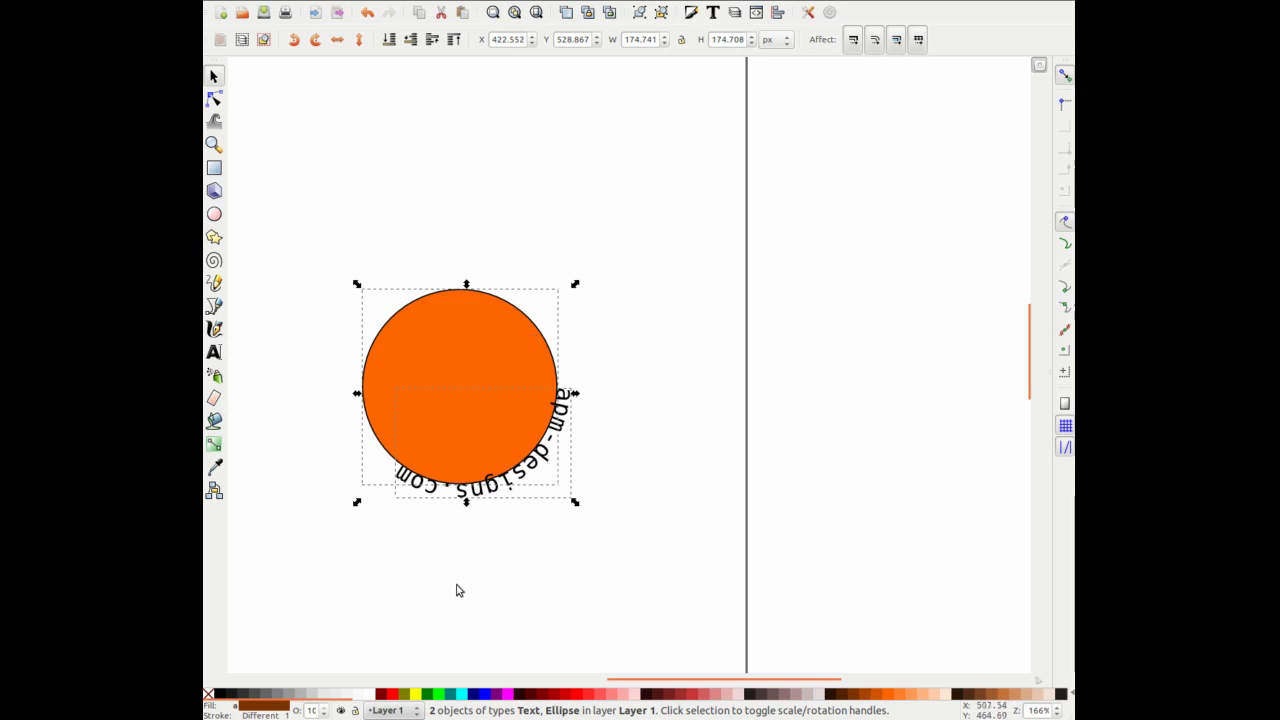
{"action": "left_click", "coordinate": [511, 584]}
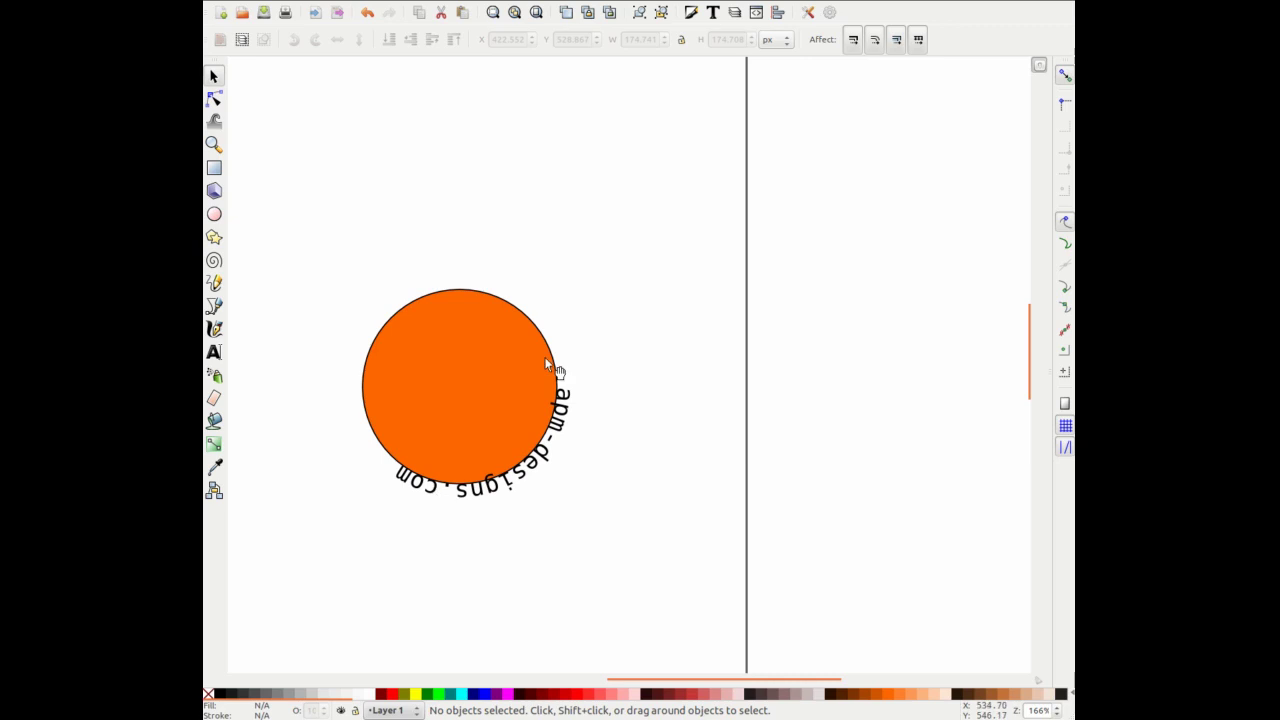
Rotate the orange circle so apm-designs.com curves over its top and down the right side
{"action": "left_click", "coordinate": [433, 318]}
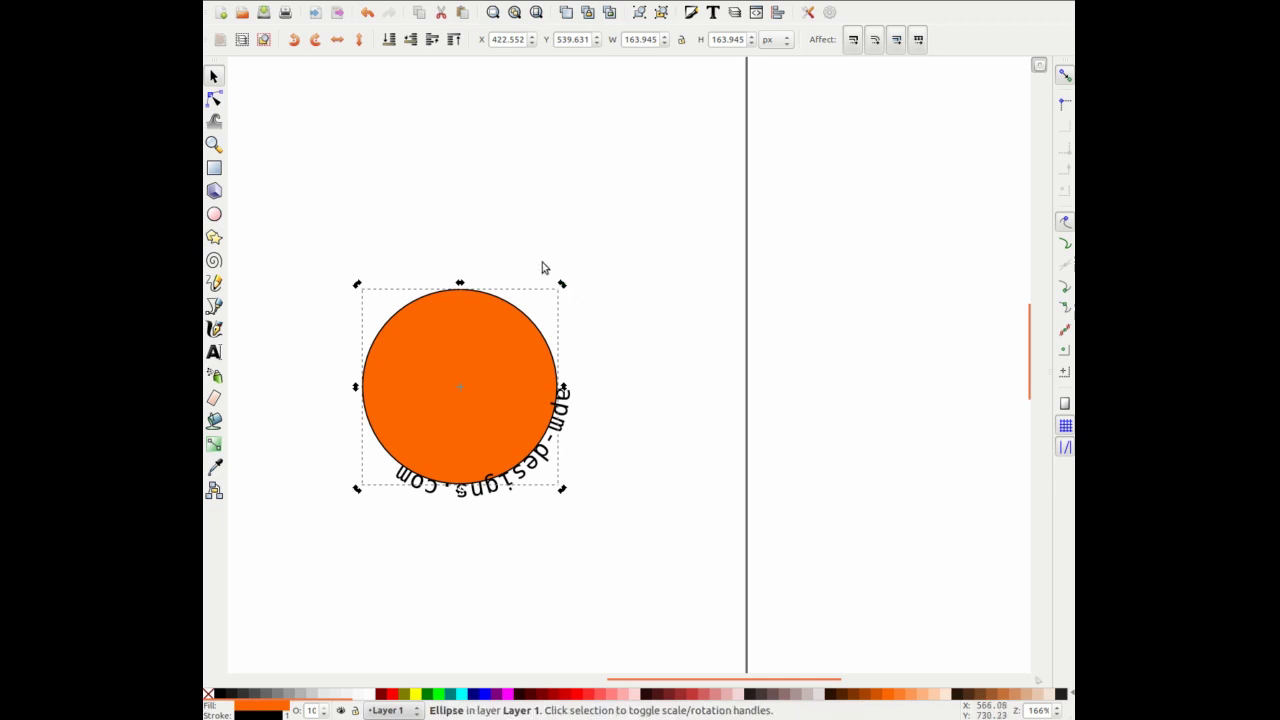
{"action": "left_click", "coordinate": [625, 412]}
{"action": "left_click", "coordinate": [485, 348]}
{"action": "left_click", "coordinate": [497, 359]}
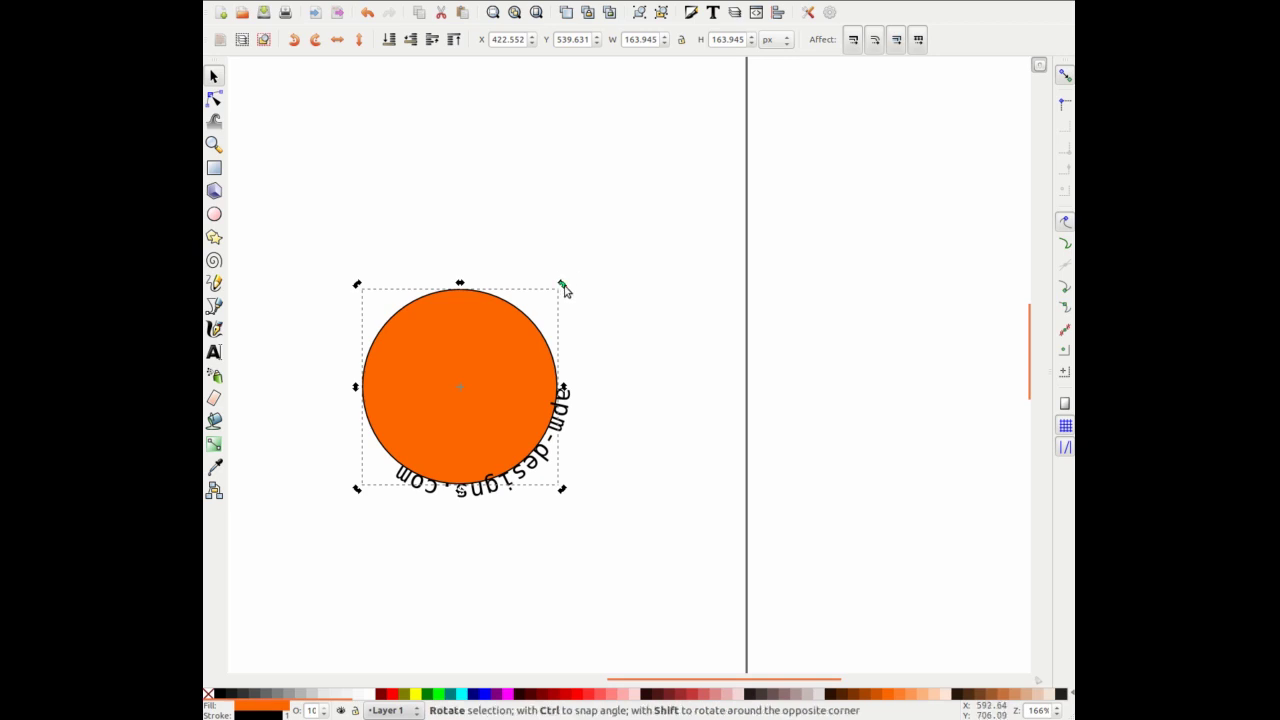
{"action": "left_click_drag", "start_coordinate": [564, 289], "coordinate": [318, 292]}
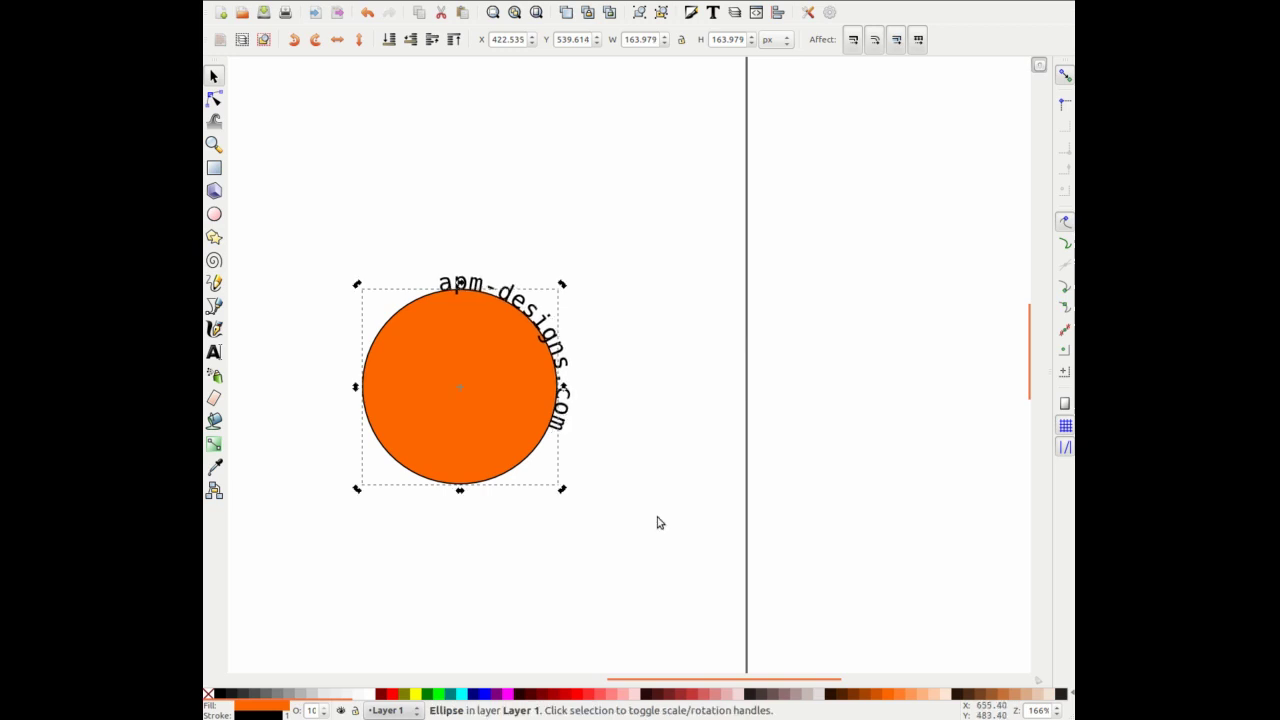
Flip the curved text and circle vertically together so the text climbs the lower right edge
{"action": "left_click", "coordinate": [649, 332]}
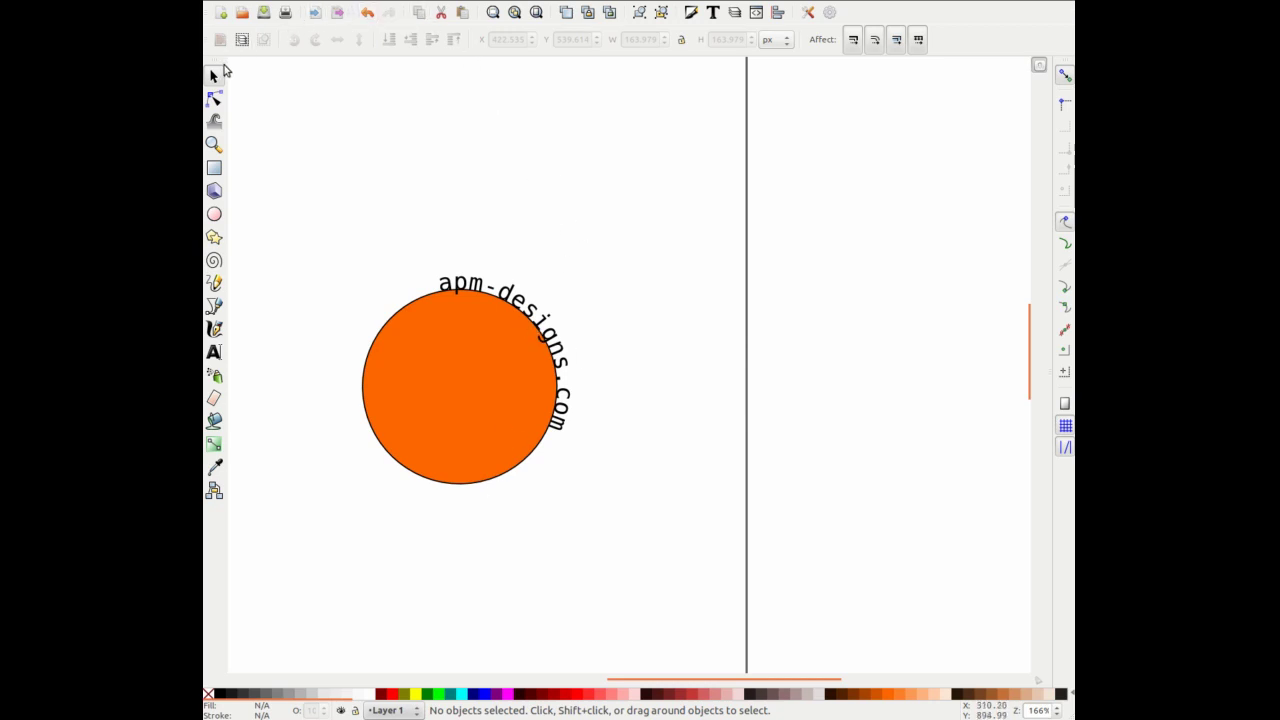
{"action": "left_click", "coordinate": [476, 285]}
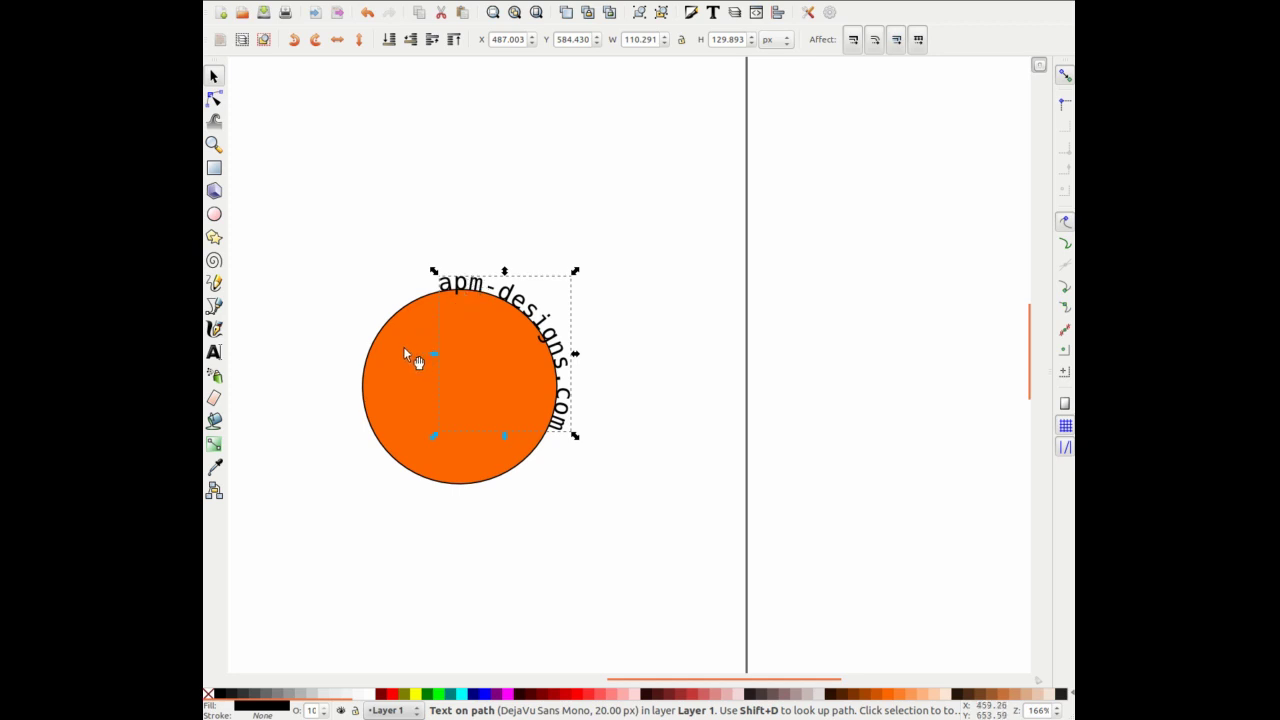
{"action": "key", "text": "shift"}
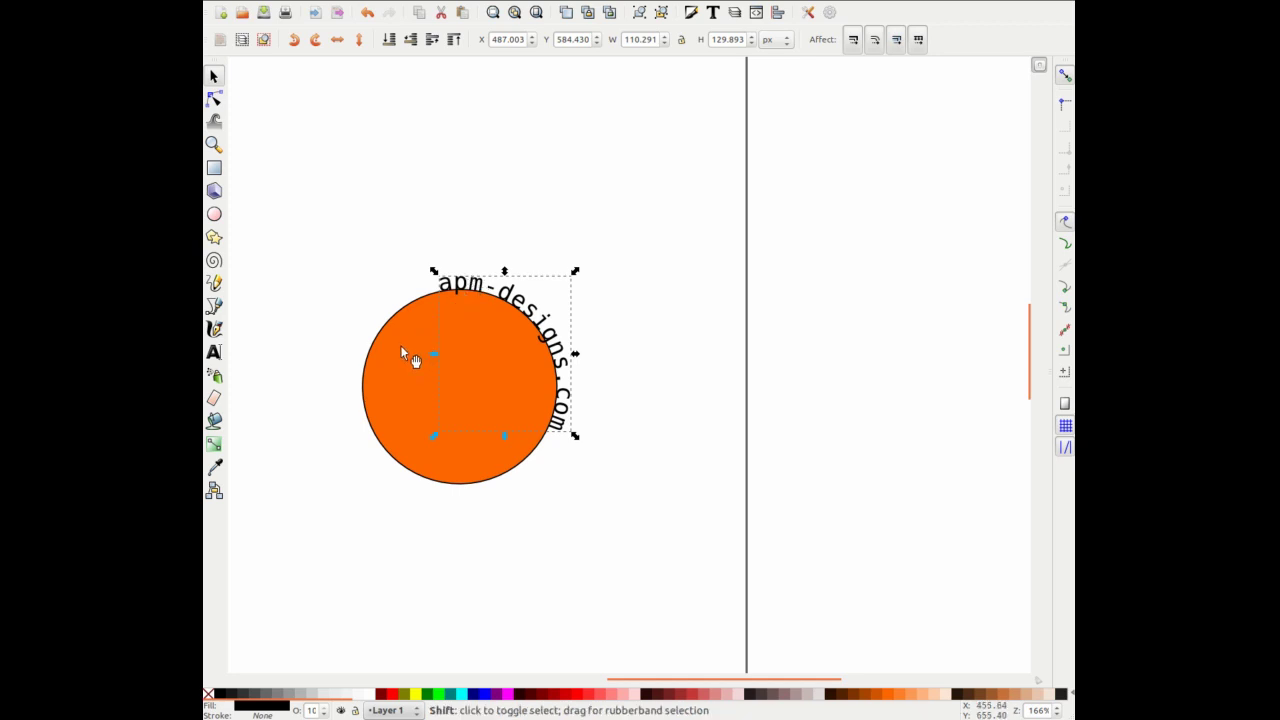
{"action": "left_click", "coordinate": [401, 348], "text": "shift"}
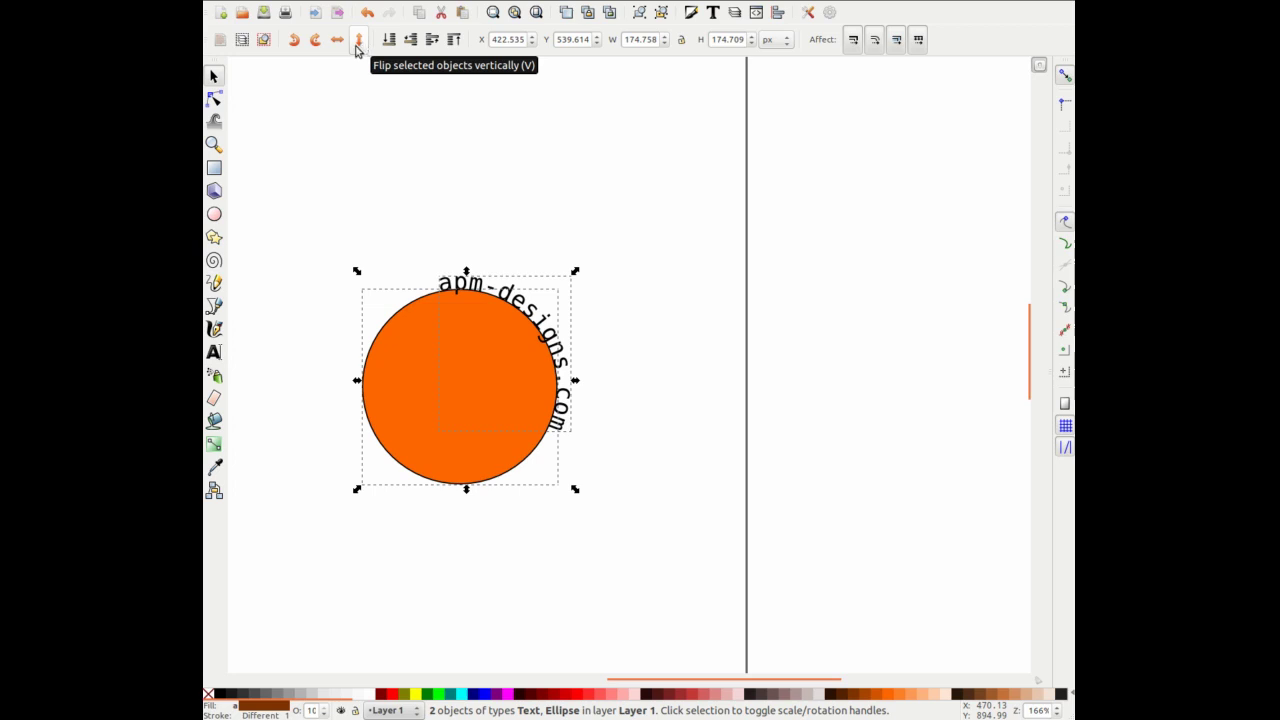
{"action": "left_click", "coordinate": [356, 46]}
{"action": "left_click", "coordinate": [501, 542]}
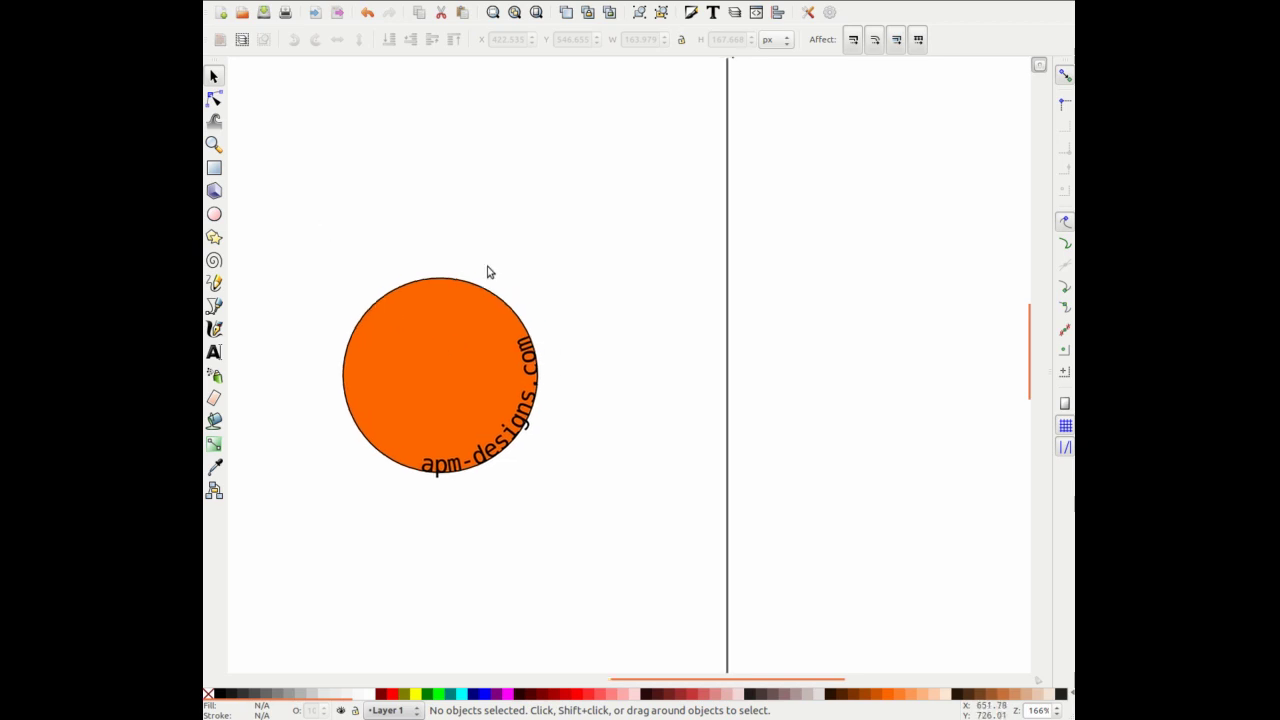
Type another APM-DESIGNS.COM text line on an empty part of the canvas
{"action": "scroll", "coordinate": [508, 254], "scroll_direction": "right", "scroll_amount": 10}
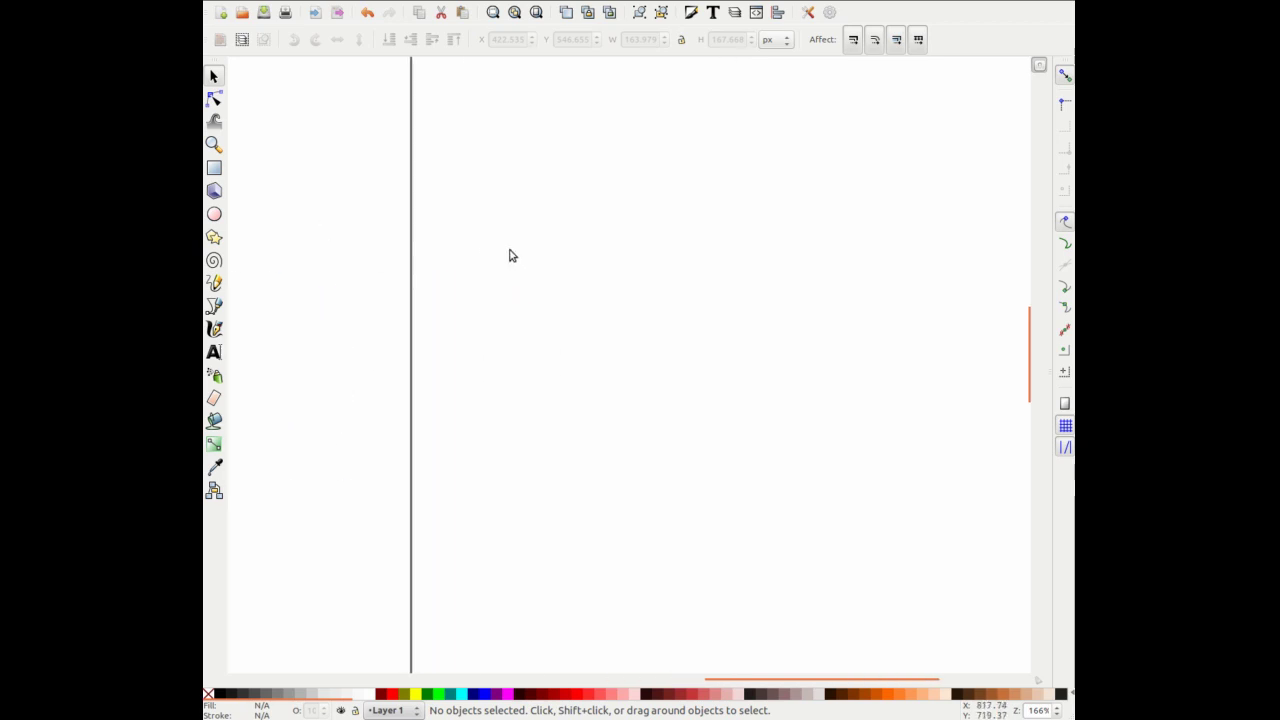
{"action": "left_click", "coordinate": [213, 352]}
{"action": "left_click", "coordinate": [413, 367]}
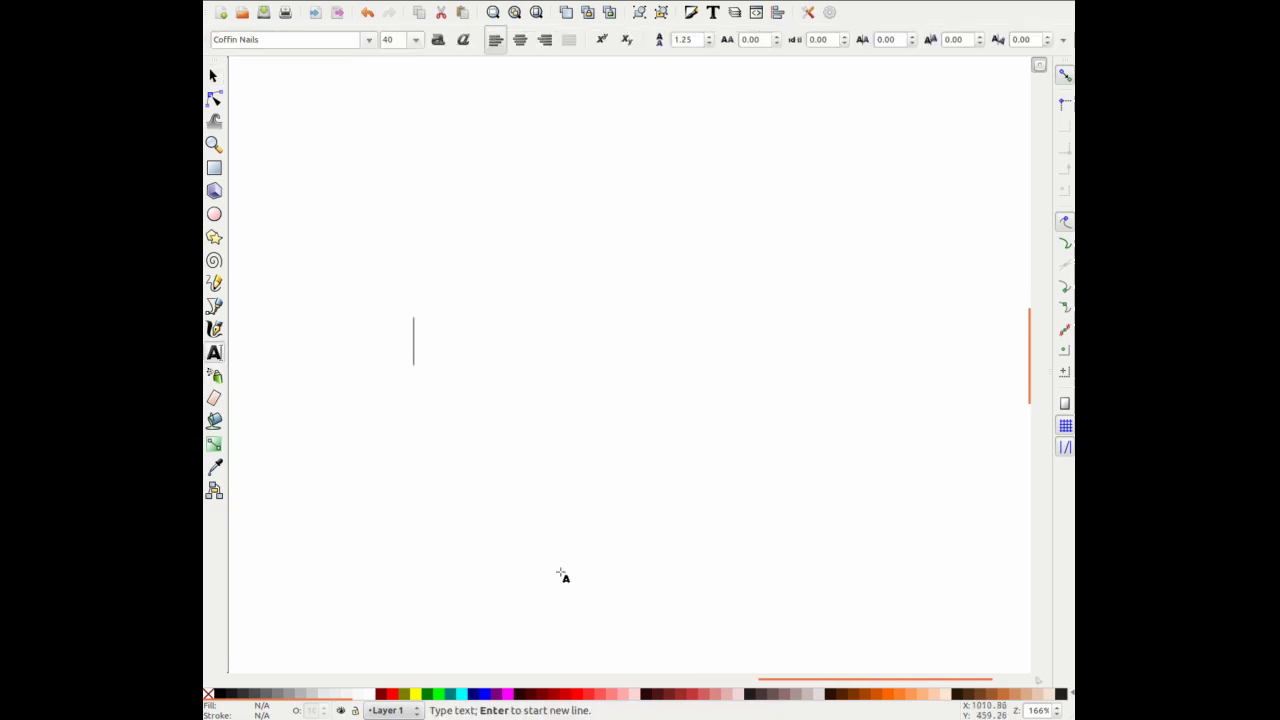
{"action": "type", "text": "APM"}
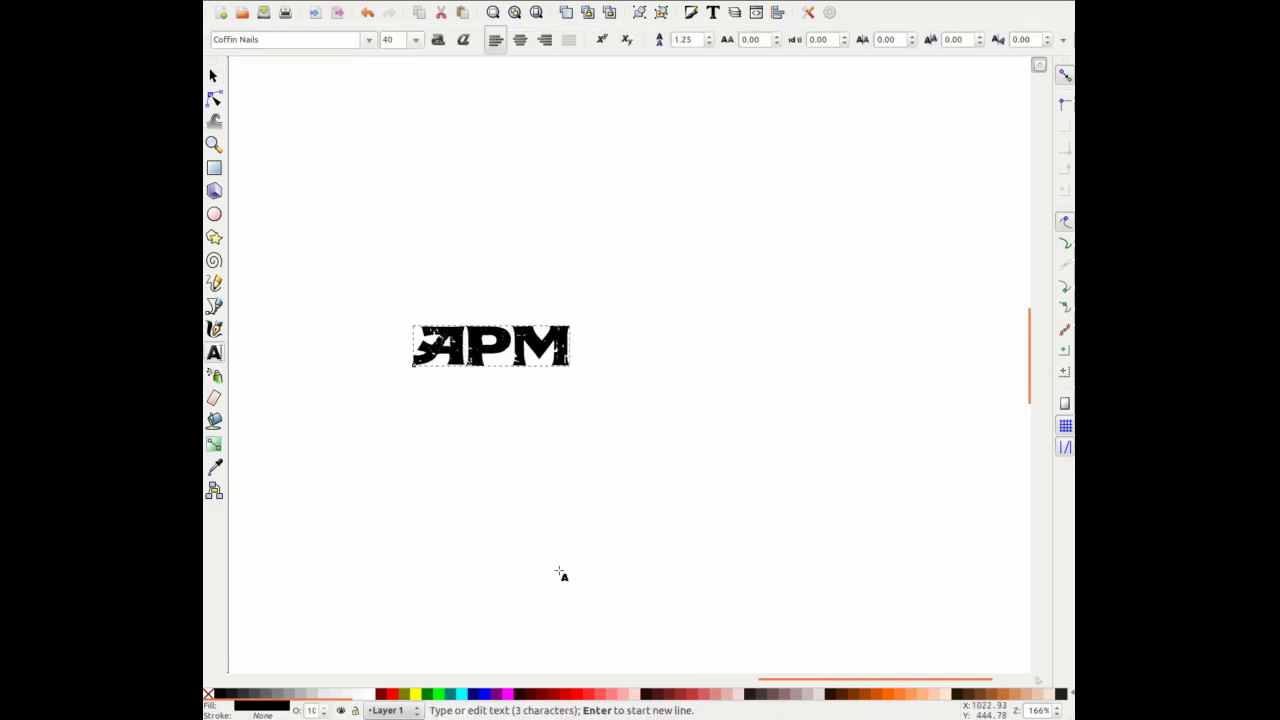
{"action": "type", "text": "-DESIGNS.COM"}
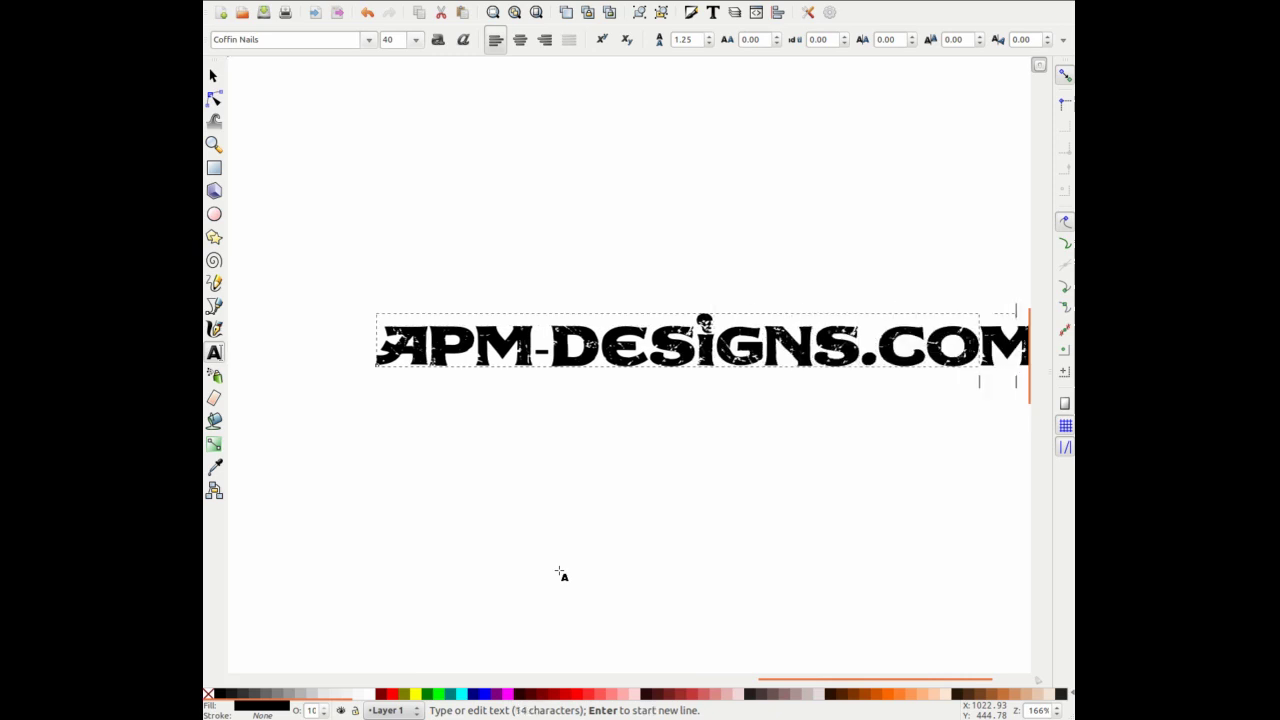
Set it to DejaVu Serif at size 20 and select it with the Selector
{"action": "left_click", "coordinate": [369, 40]}
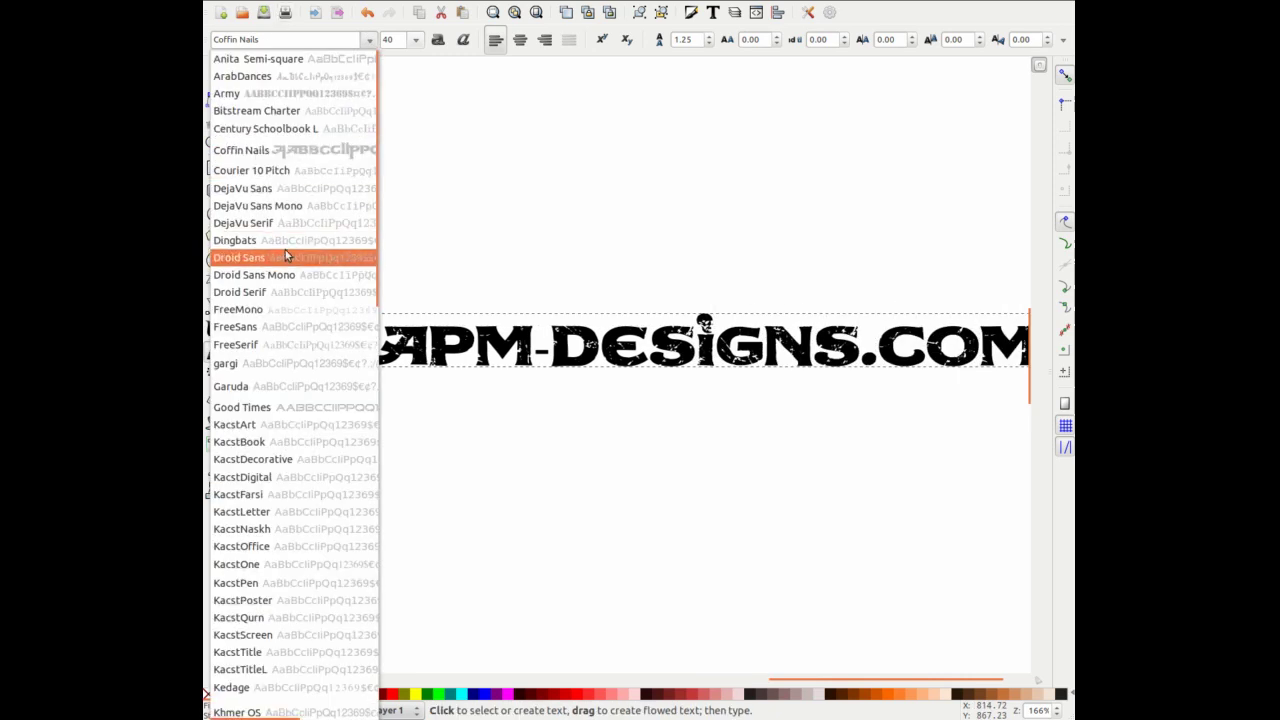
{"action": "left_click", "coordinate": [292, 221]}
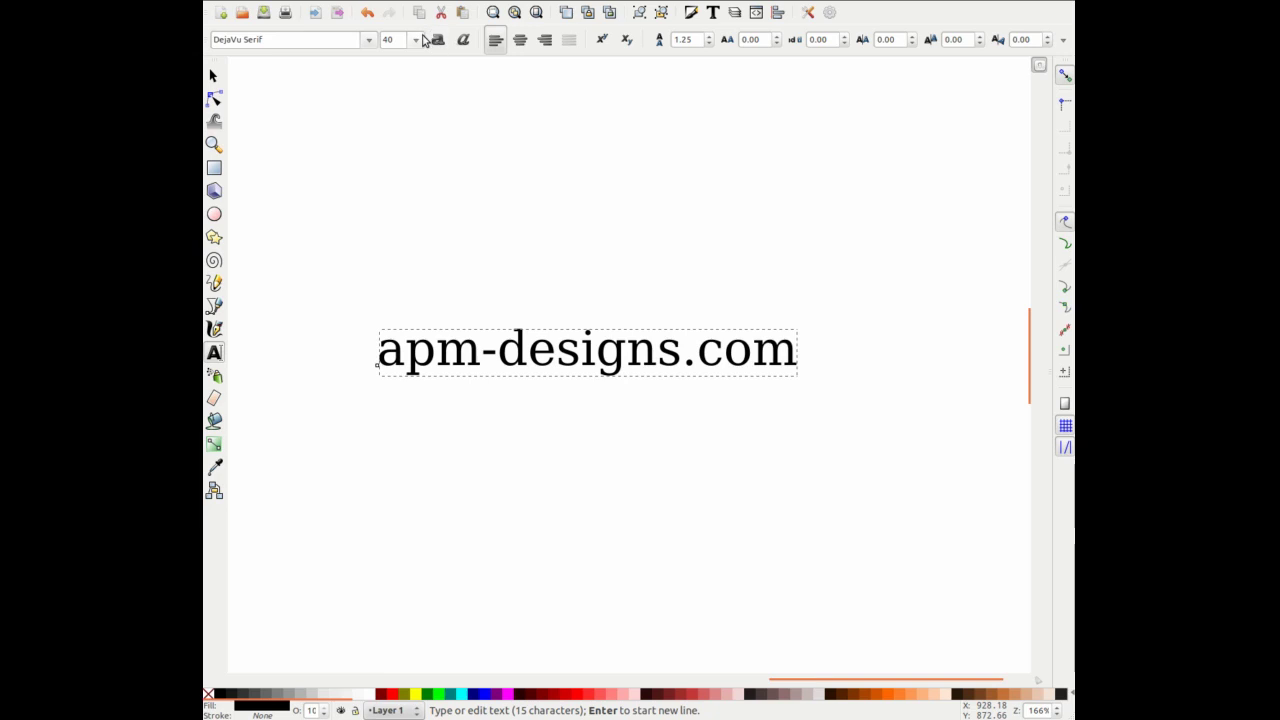
{"action": "left_click", "coordinate": [415, 39]}
{"action": "left_click", "coordinate": [383, 280]}
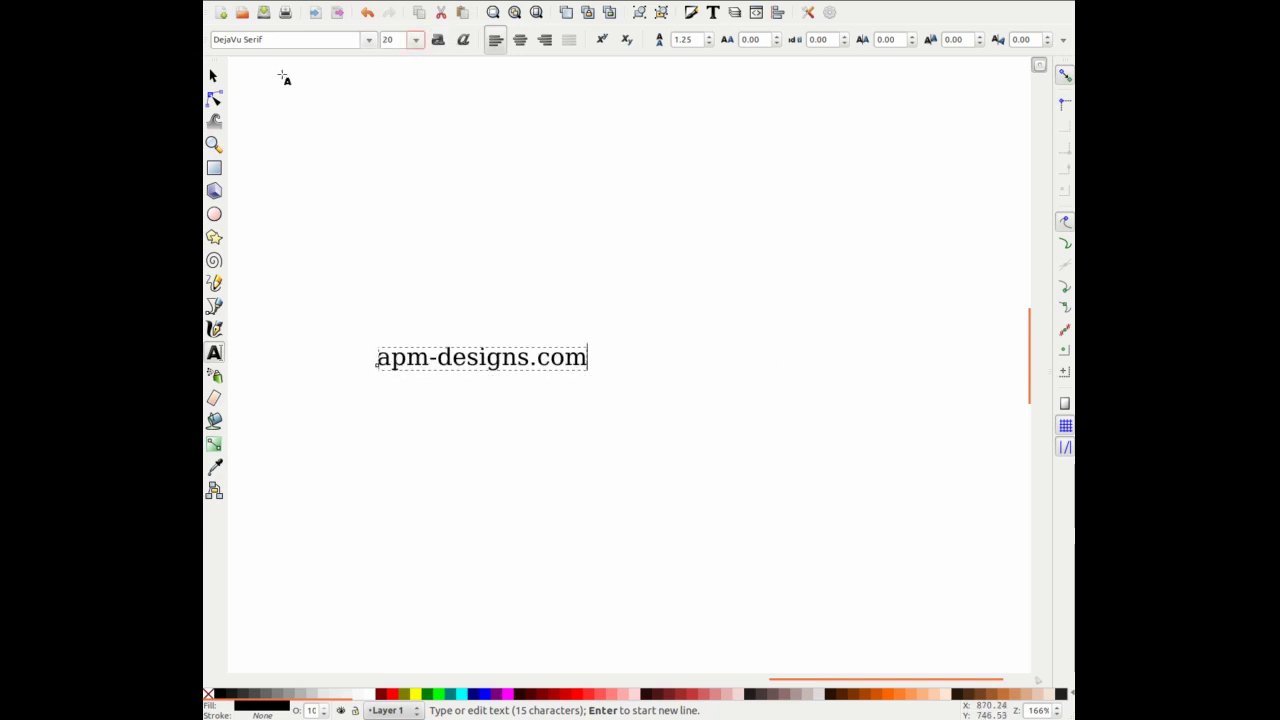
{"action": "left_click", "coordinate": [213, 76]}
{"action": "left_click", "coordinate": [358, 199]}
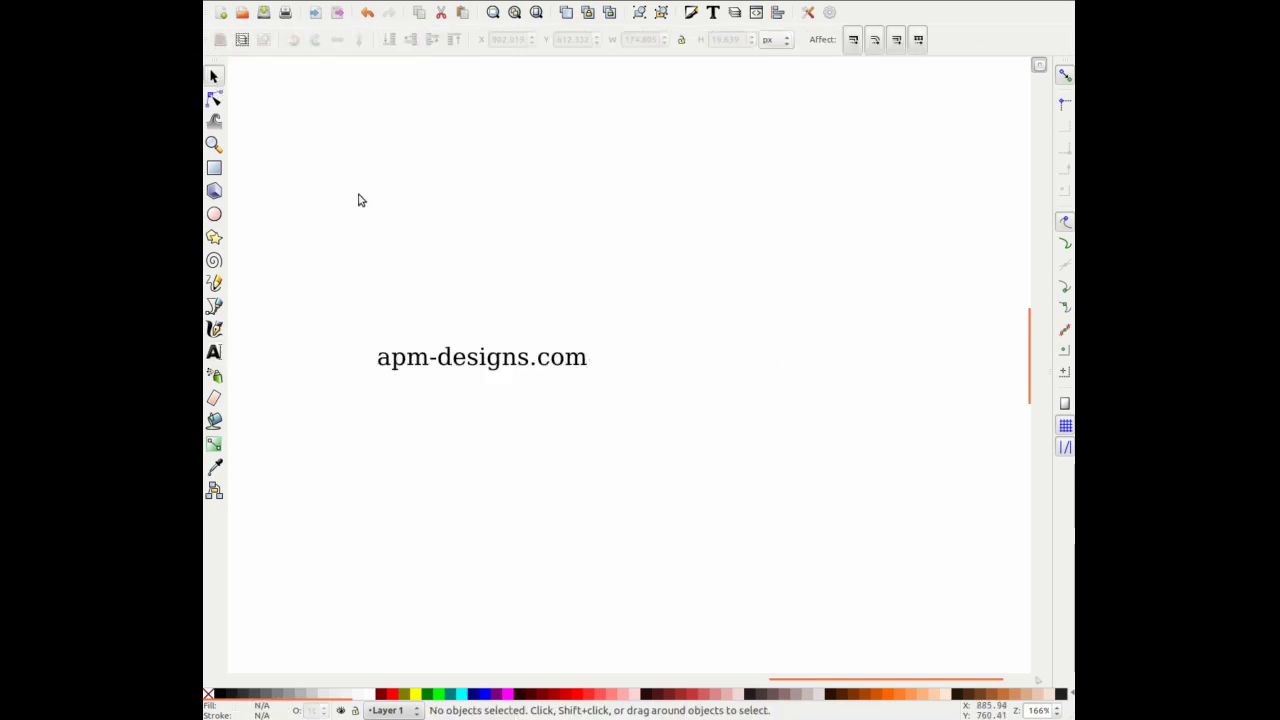
{"action": "scroll", "coordinate": [360, 366], "scroll_direction": "up", "scroll_amount": 2}
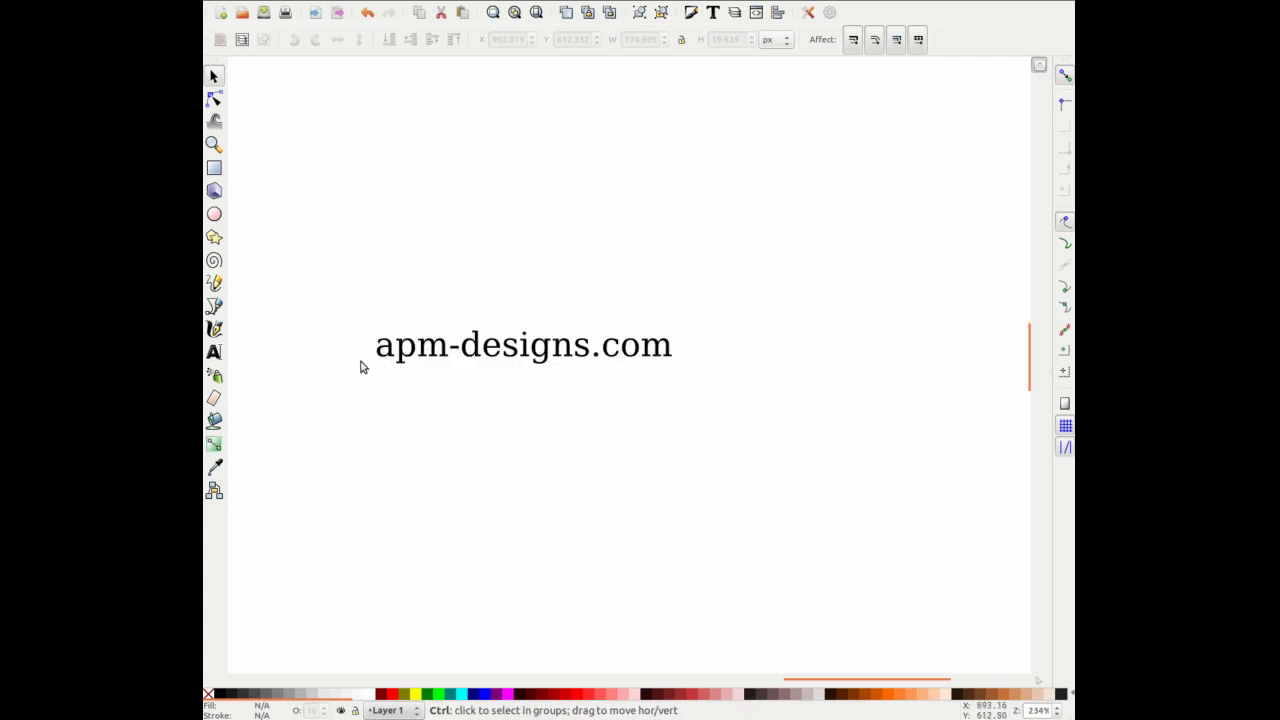
{"action": "left_click", "coordinate": [426, 362]}
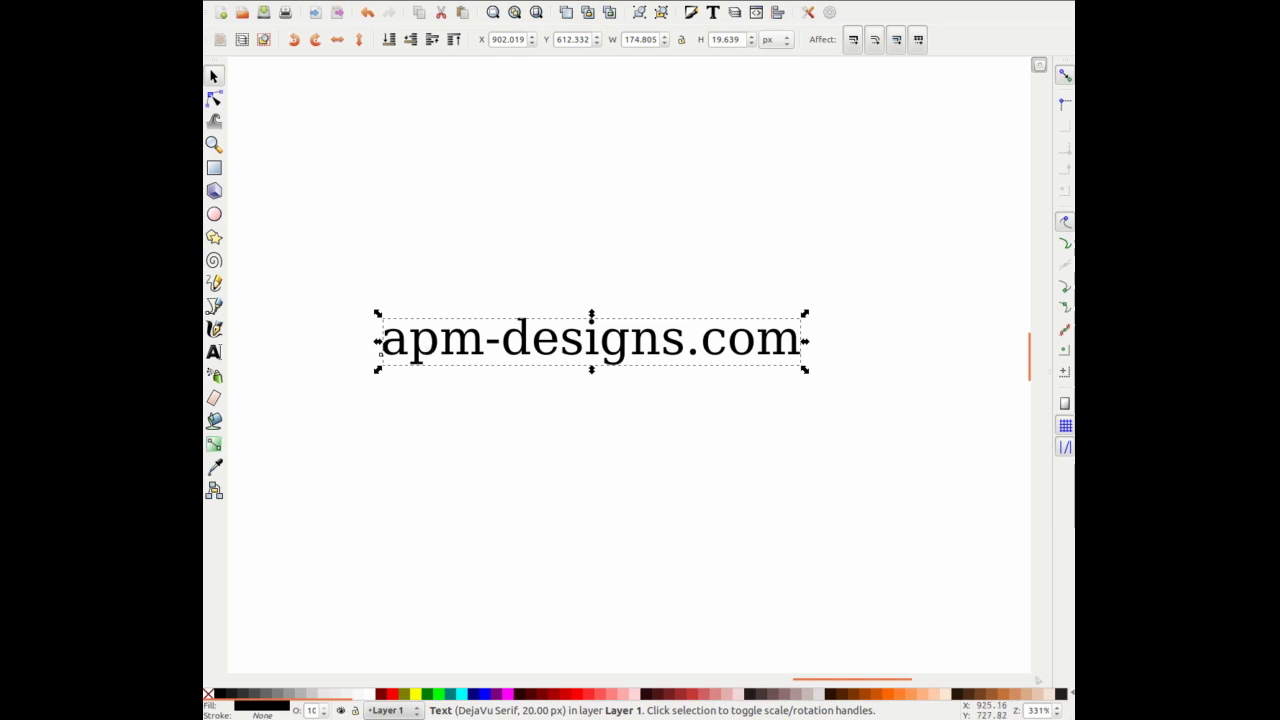
Convert the serif apm-designs.com text to paths, producing a group of 15 letter outlines
{"action": "left_click", "coordinate": [381, 1]}
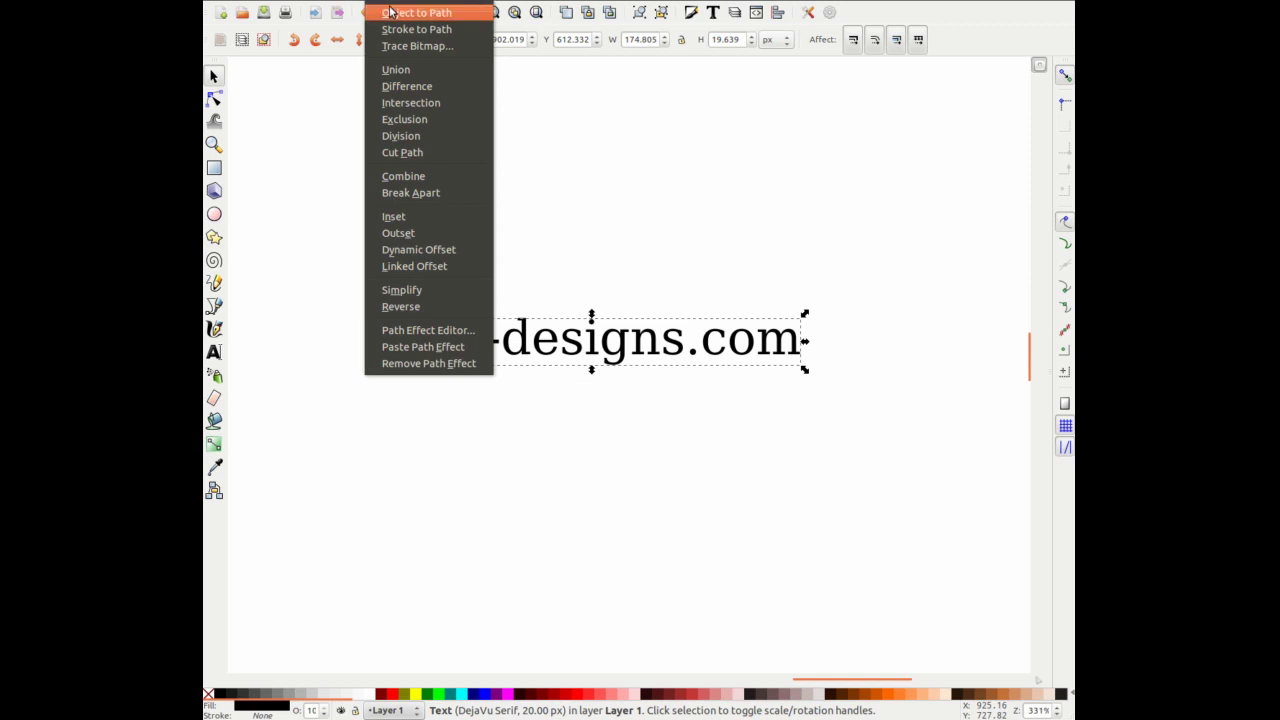
{"action": "key", "text": "Escape"}
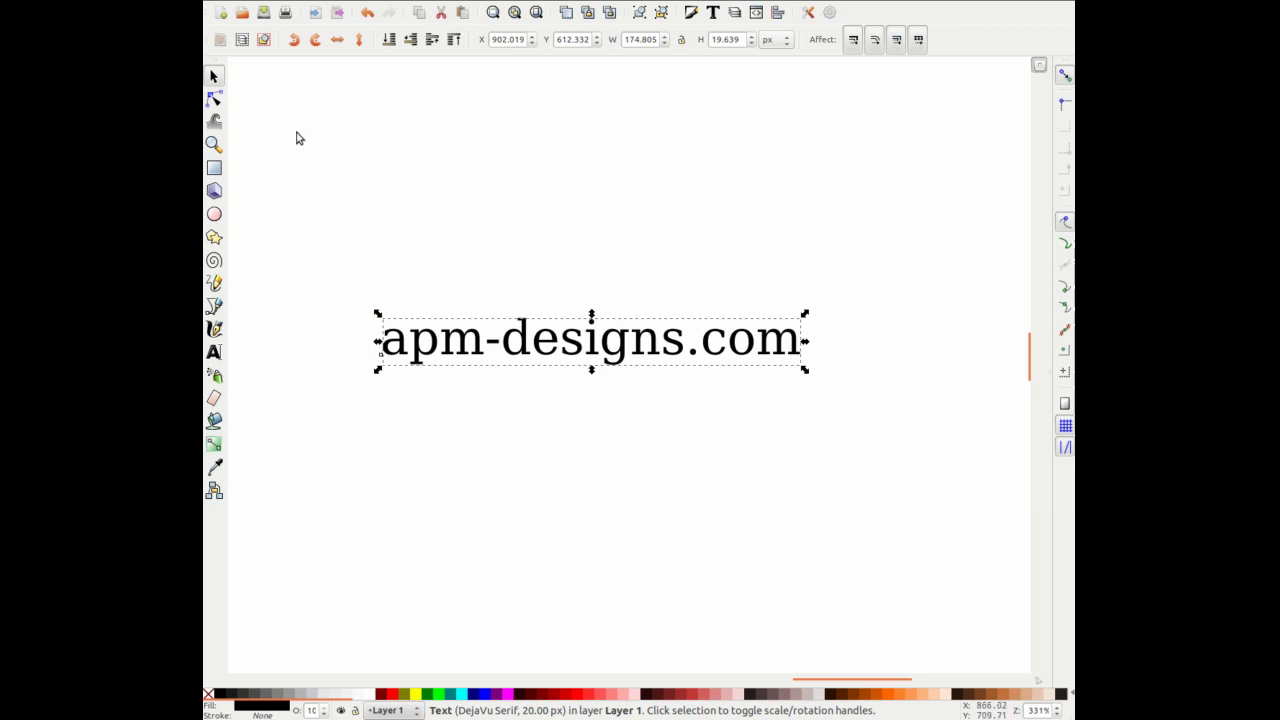
{"action": "left_click", "coordinate": [213, 353]}
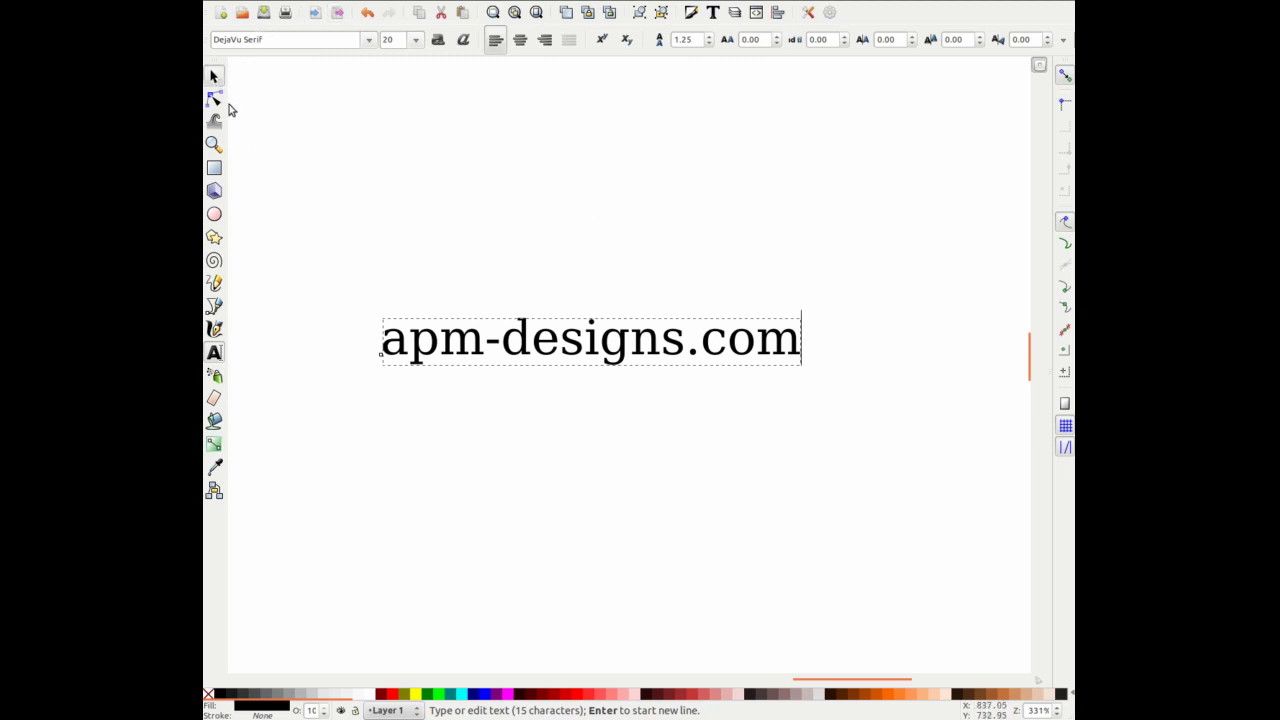
{"action": "left_click", "coordinate": [213, 76]}
{"action": "left_click", "coordinate": [350, 3]}
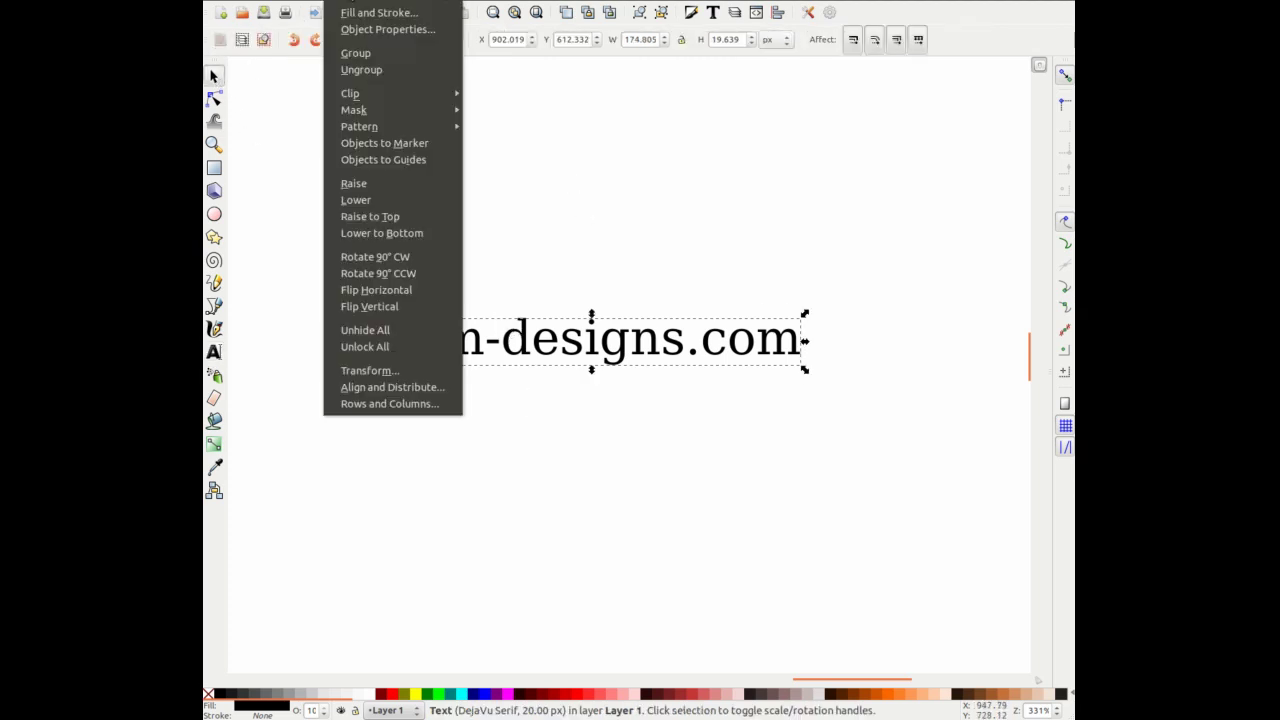
{"action": "mouse_move", "coordinate": [395, 3]}
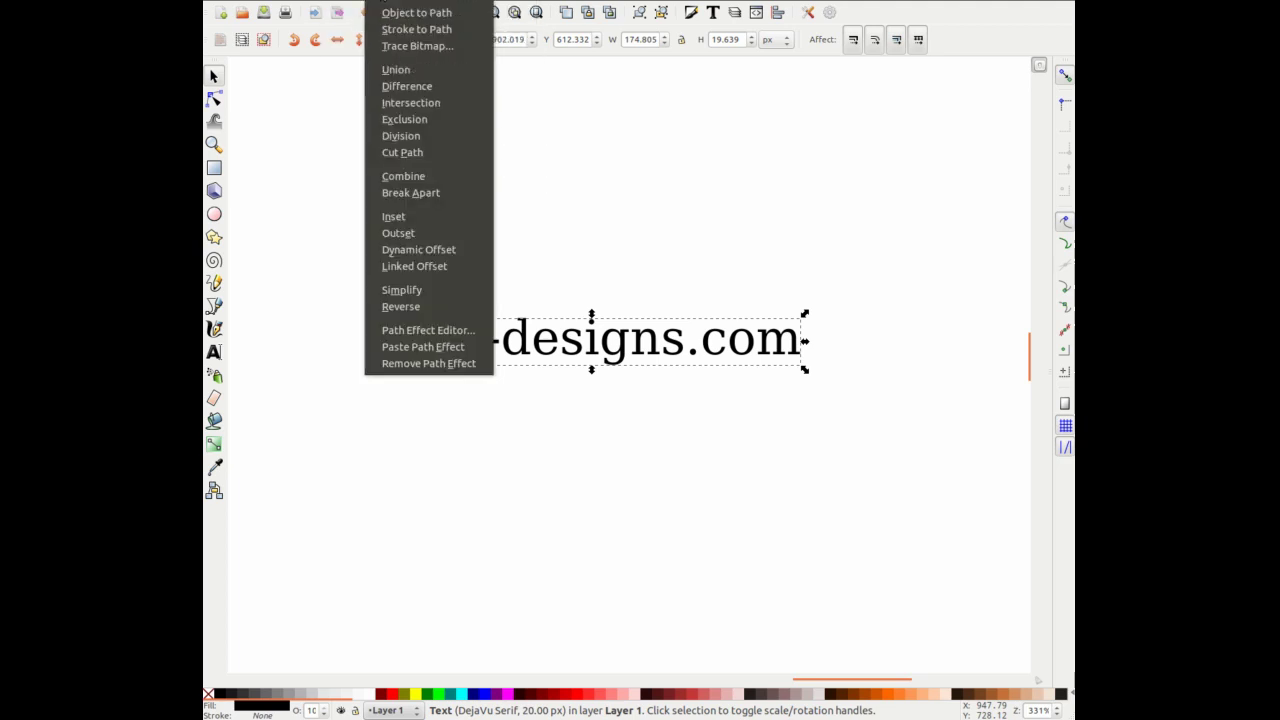
{"action": "left_click", "coordinate": [395, 14]}
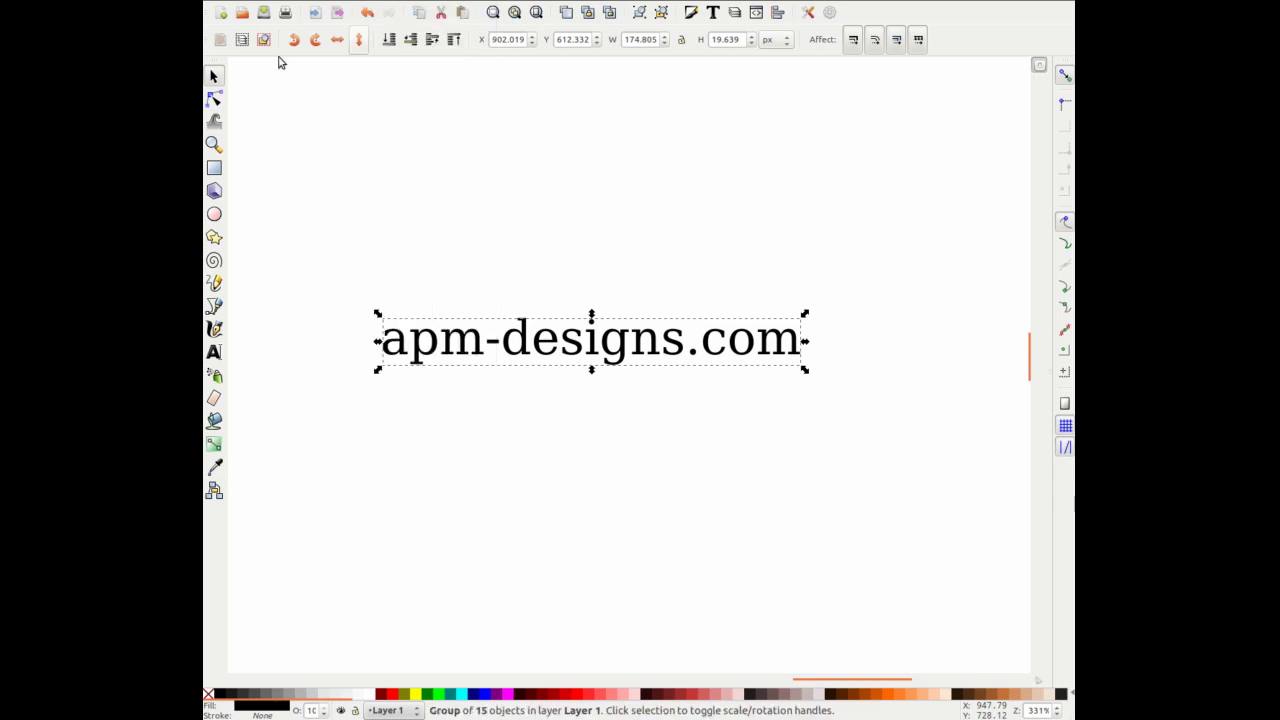
{"action": "left_click", "coordinate": [214, 351]}
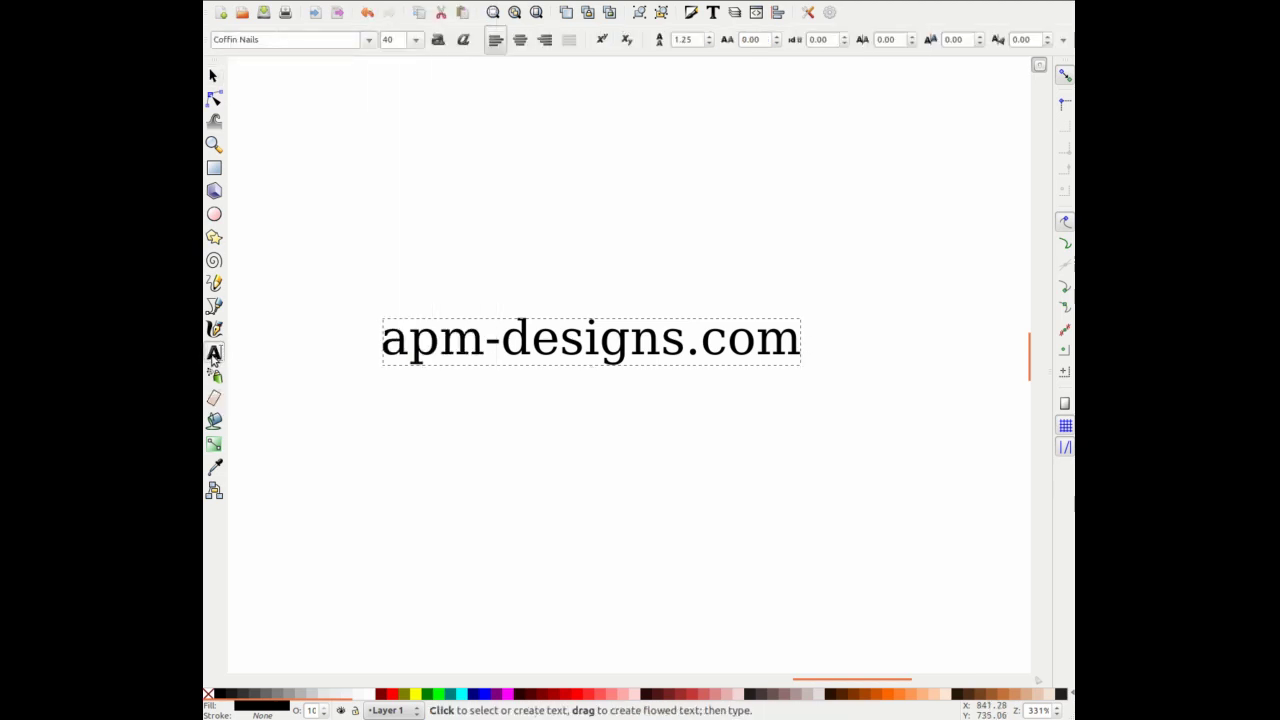
{"action": "left_click", "coordinate": [507, 362]}
{"action": "left_click_drag", "start_coordinate": [569, 373], "coordinate": [566, 323]}
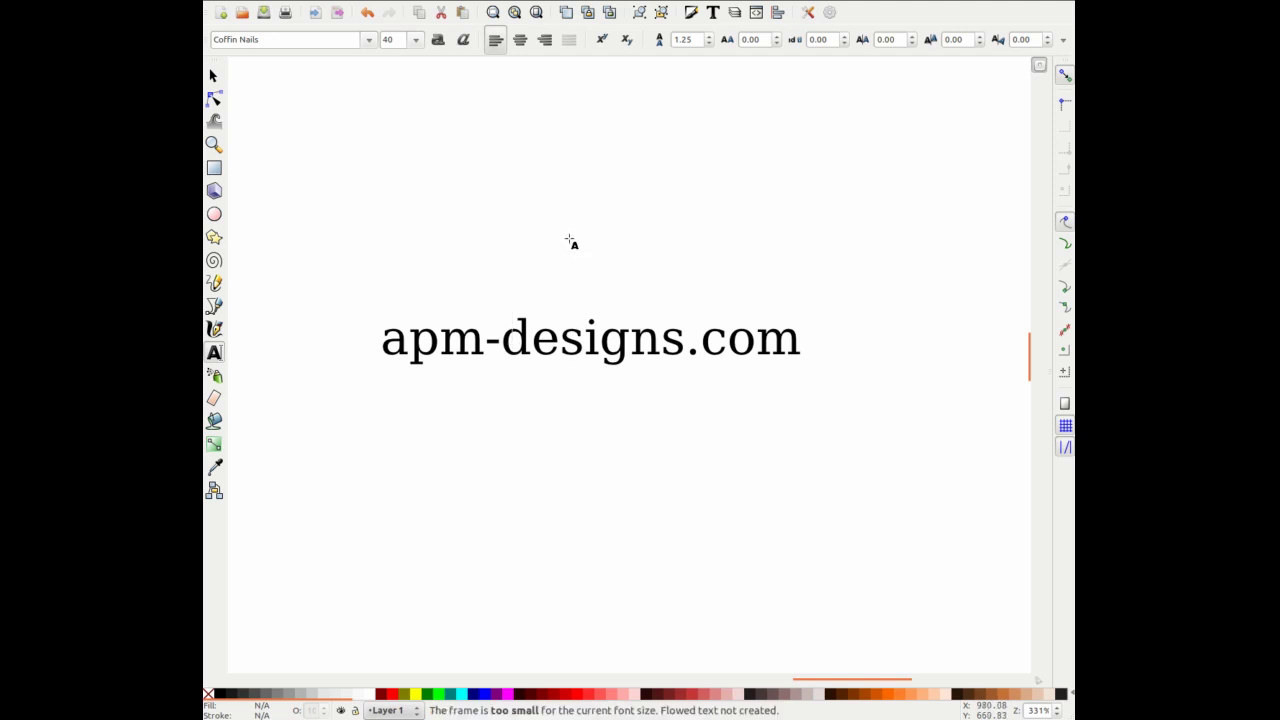
{"action": "left_click", "coordinate": [213, 97]}
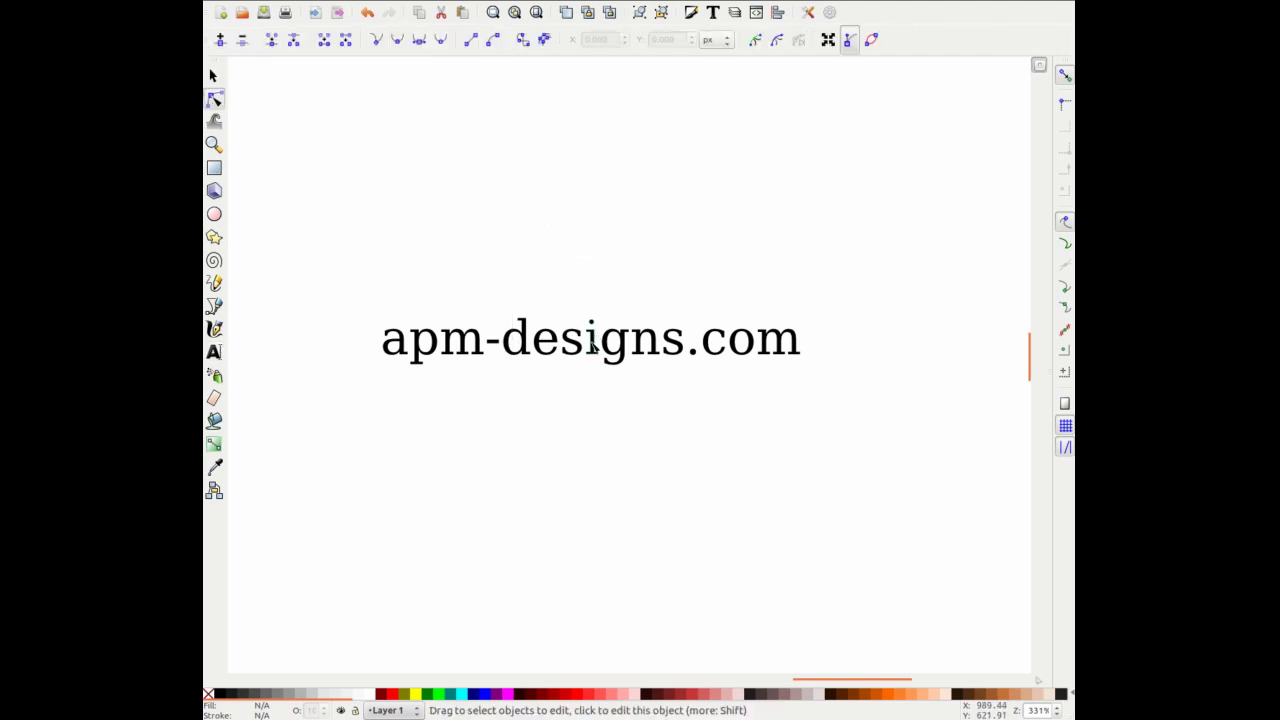
{"action": "left_click", "coordinate": [576, 343]}
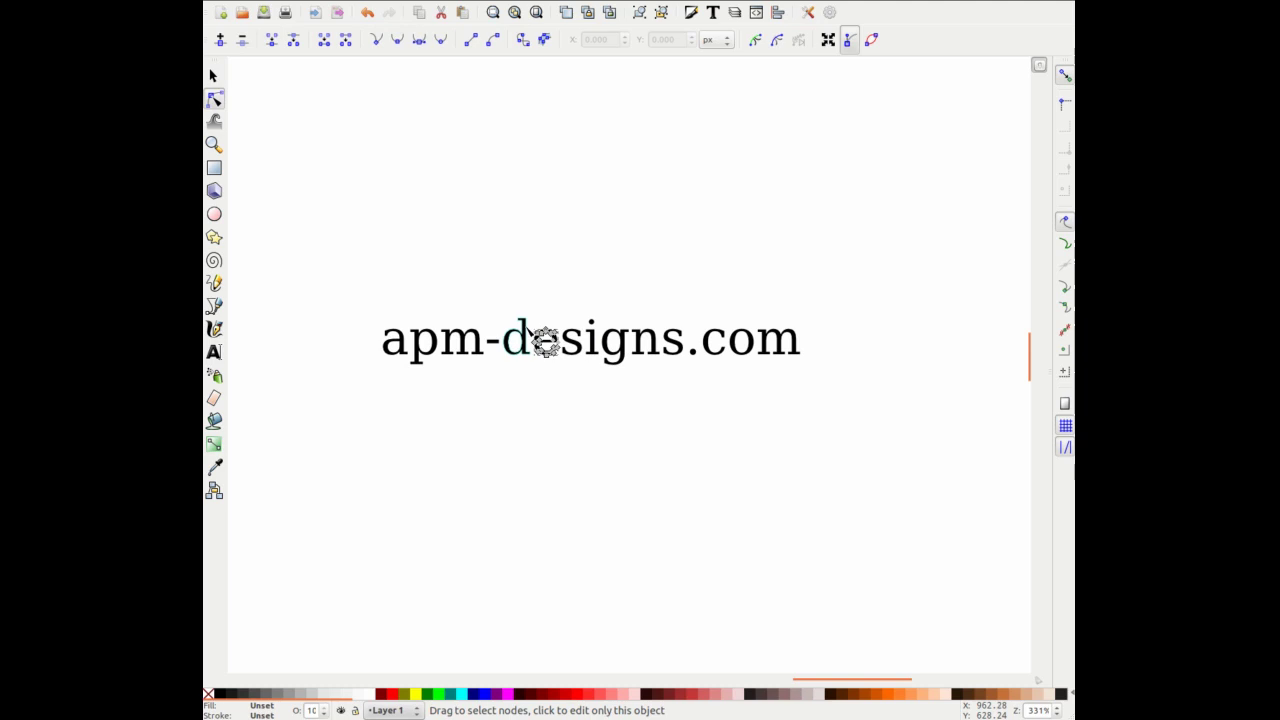
{"action": "left_click", "coordinate": [482, 342]}
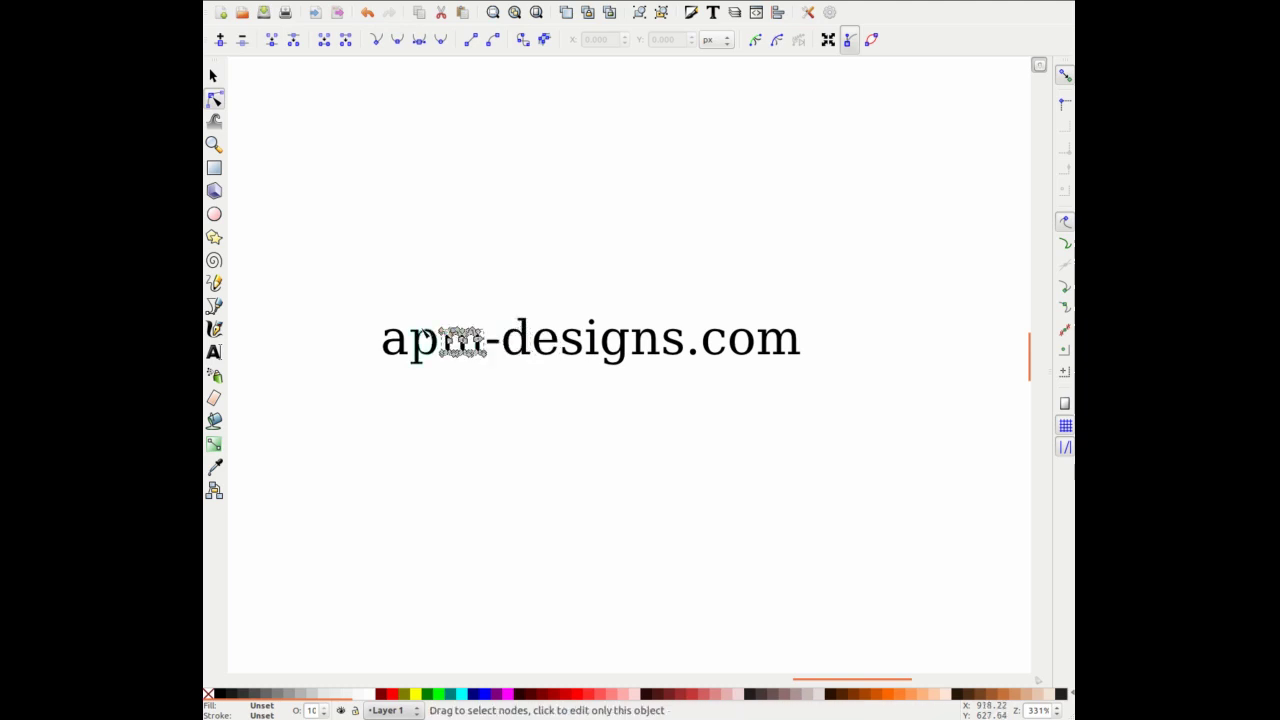
{"action": "left_click", "coordinate": [395, 342]}
{"action": "left_click", "coordinate": [612, 345]}
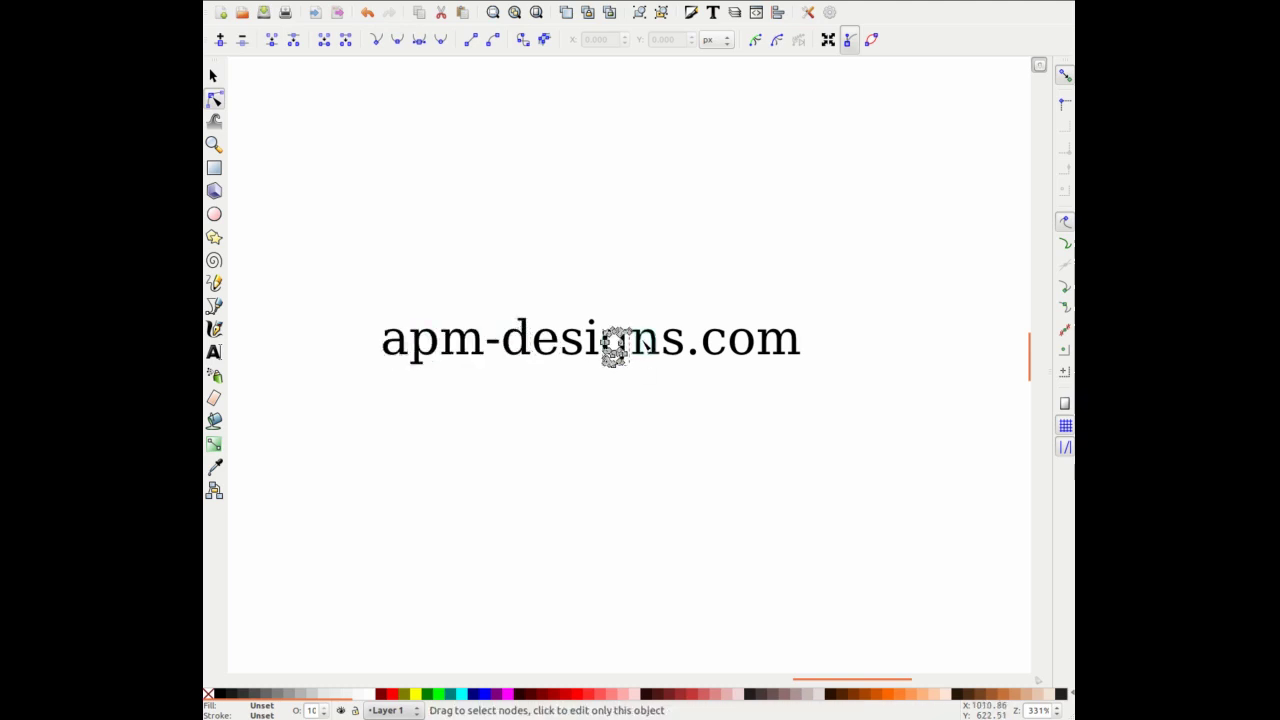
{"action": "left_click", "coordinate": [642, 345]}
{"action": "left_click", "coordinate": [673, 342]}
{"action": "left_click", "coordinate": [714, 342]}
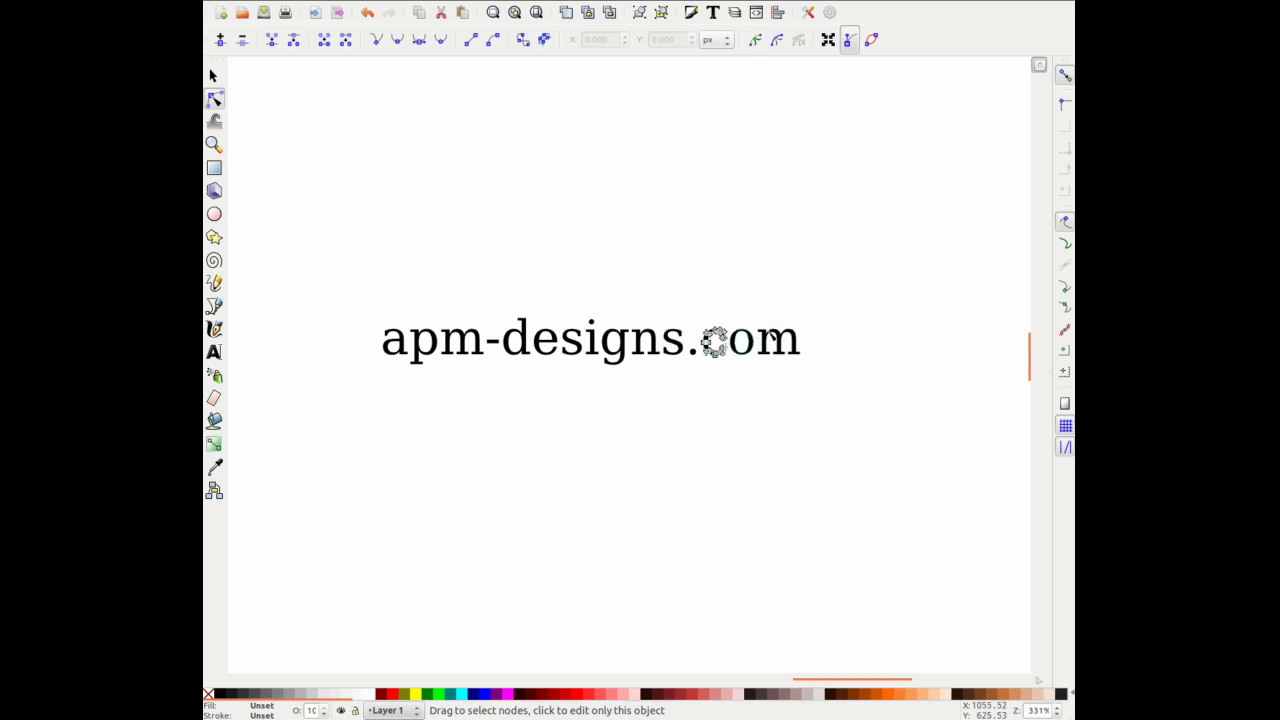
{"action": "left_click", "coordinate": [779, 342]}
{"action": "left_click", "coordinate": [714, 342]}
{"action": "left_click", "coordinate": [384, 2]}
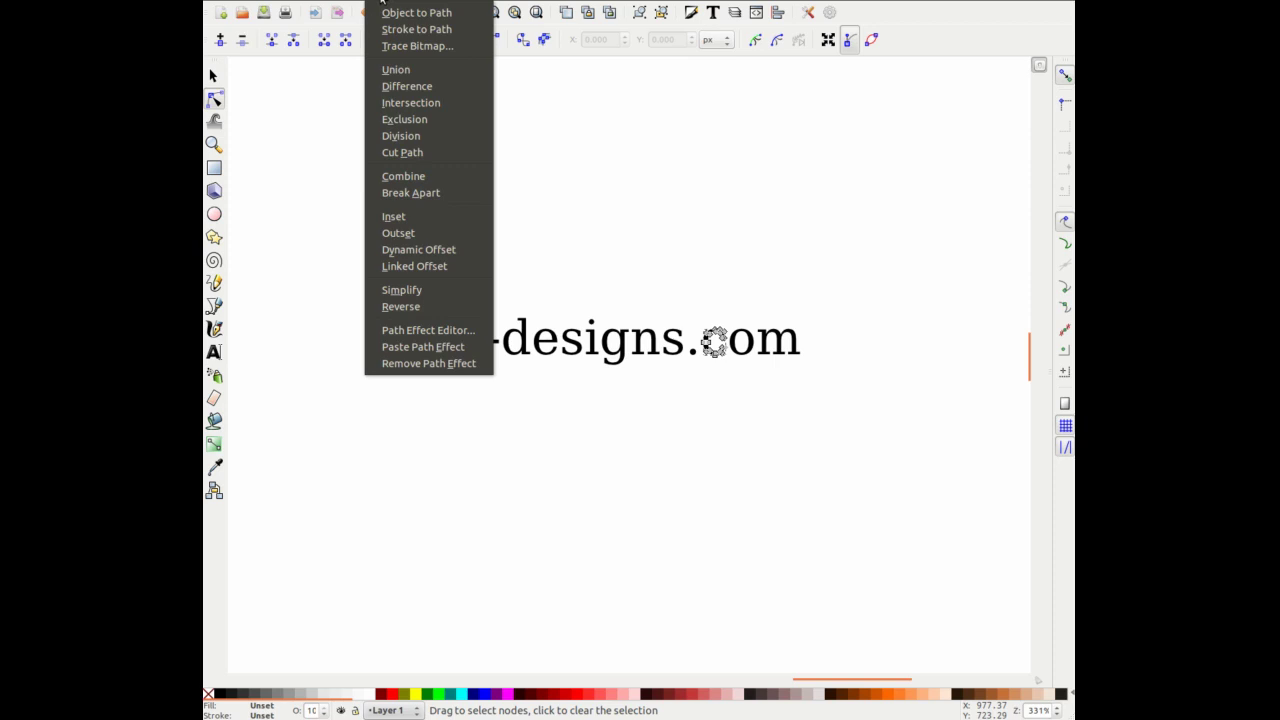
{"action": "key", "text": "Right"}
{"action": "key", "text": "Right"}
{"action": "key", "text": "Escape"}
{"action": "key", "text": "Escape"}
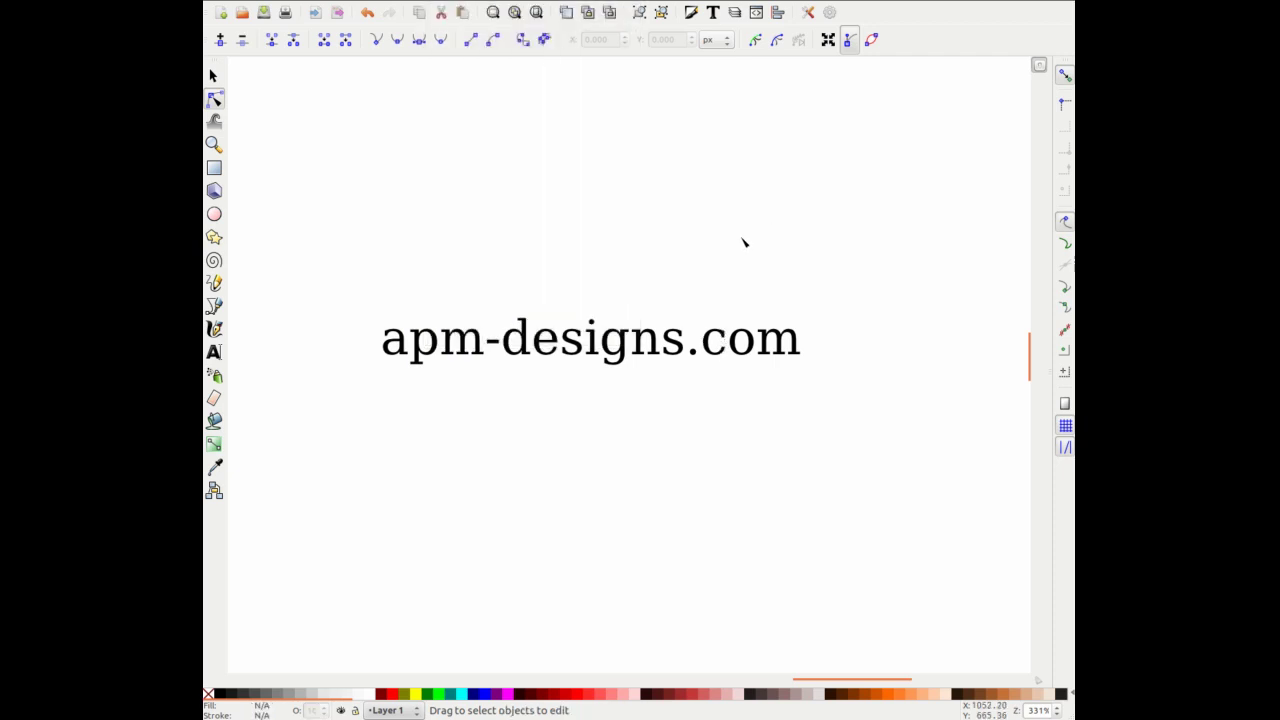
Select the 15-letter apm-designs.com outline group and bring up the Path menu for it
{"action": "left_click", "coordinate": [213, 76]}
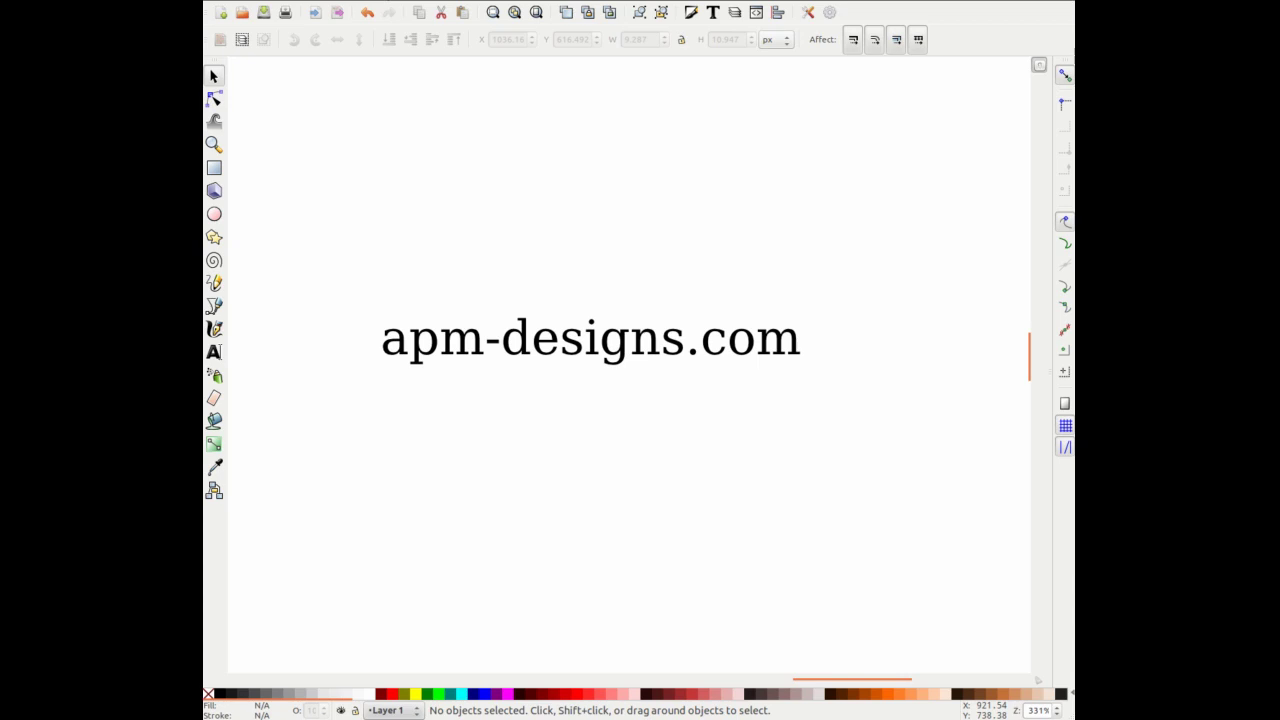
{"action": "left_click", "coordinate": [381, 2]}
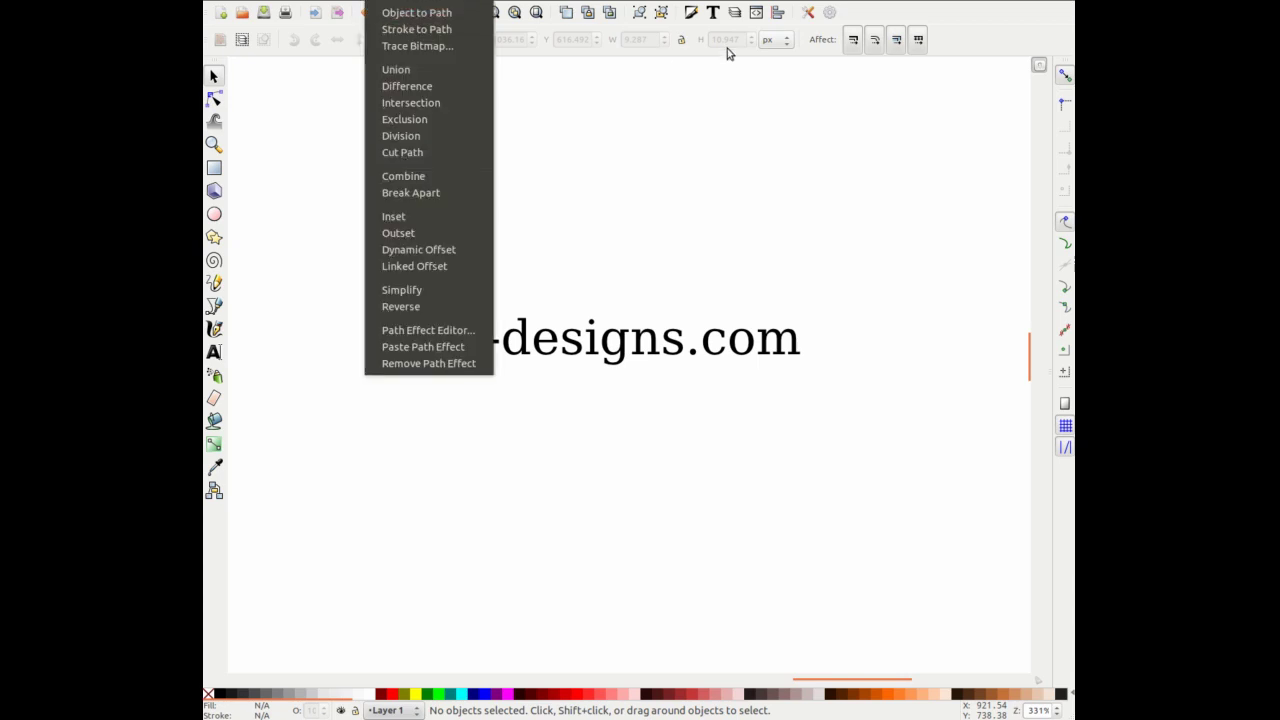
{"action": "key", "text": "Escape"}
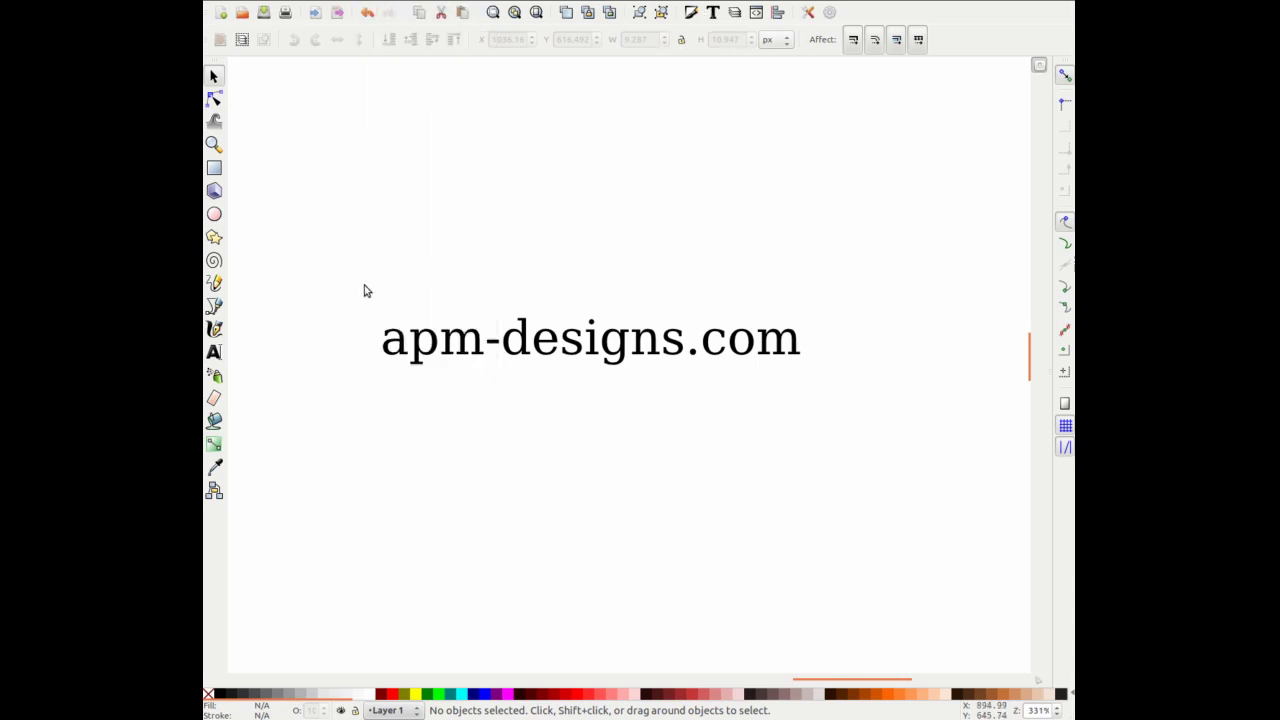
{"action": "left_click", "coordinate": [432, 342]}
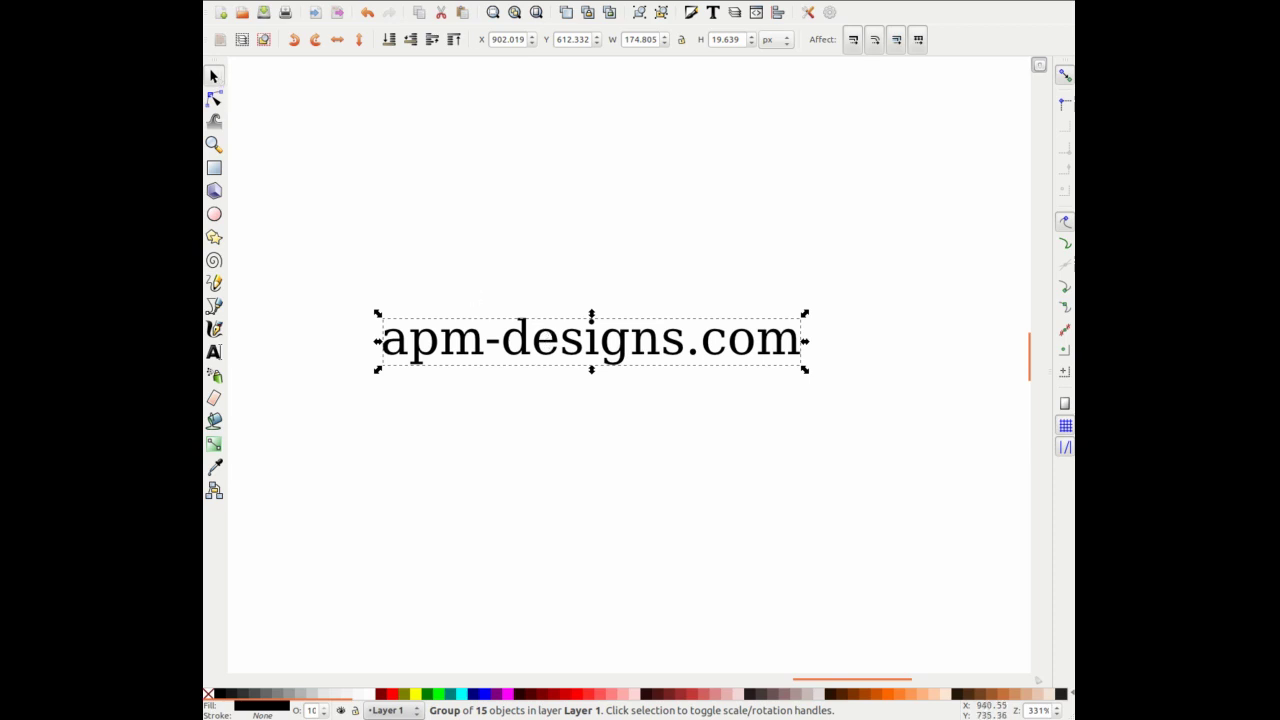
{"action": "key", "text": "alt+p"}
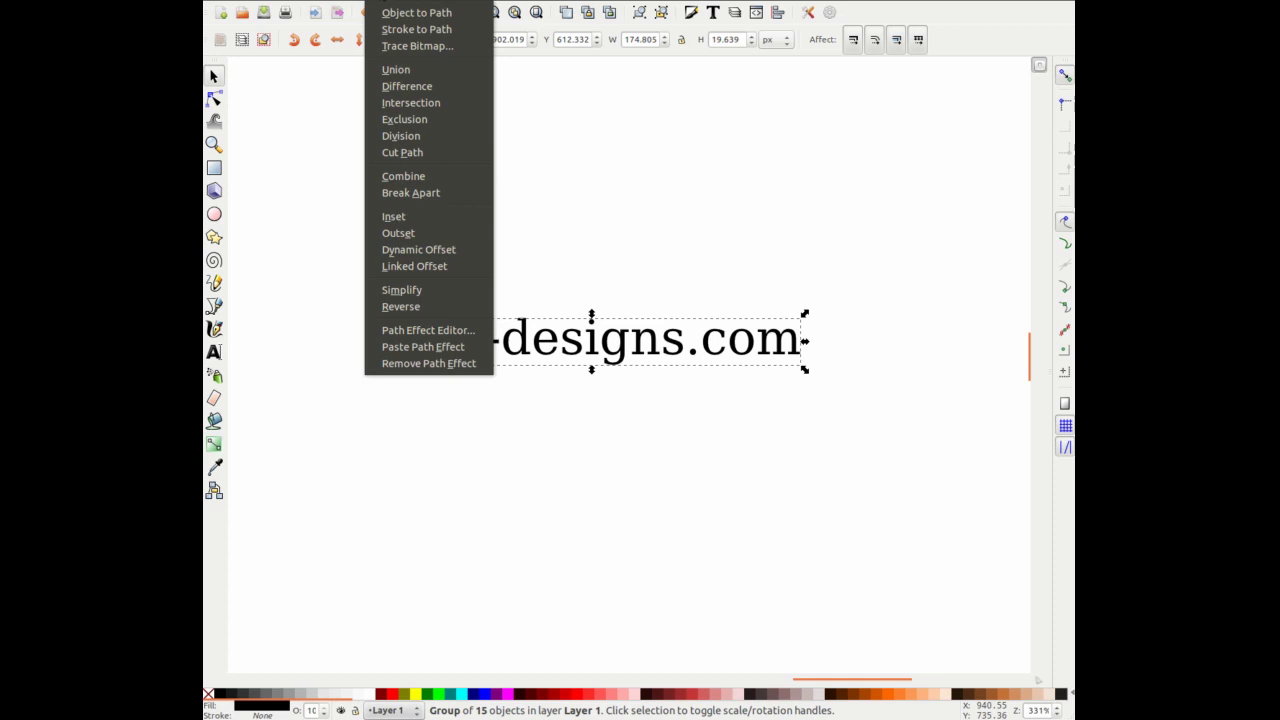
Add a Bend path effect to the letter group and make its bend path editable on canvas
{"action": "left_click", "coordinate": [419, 331]}
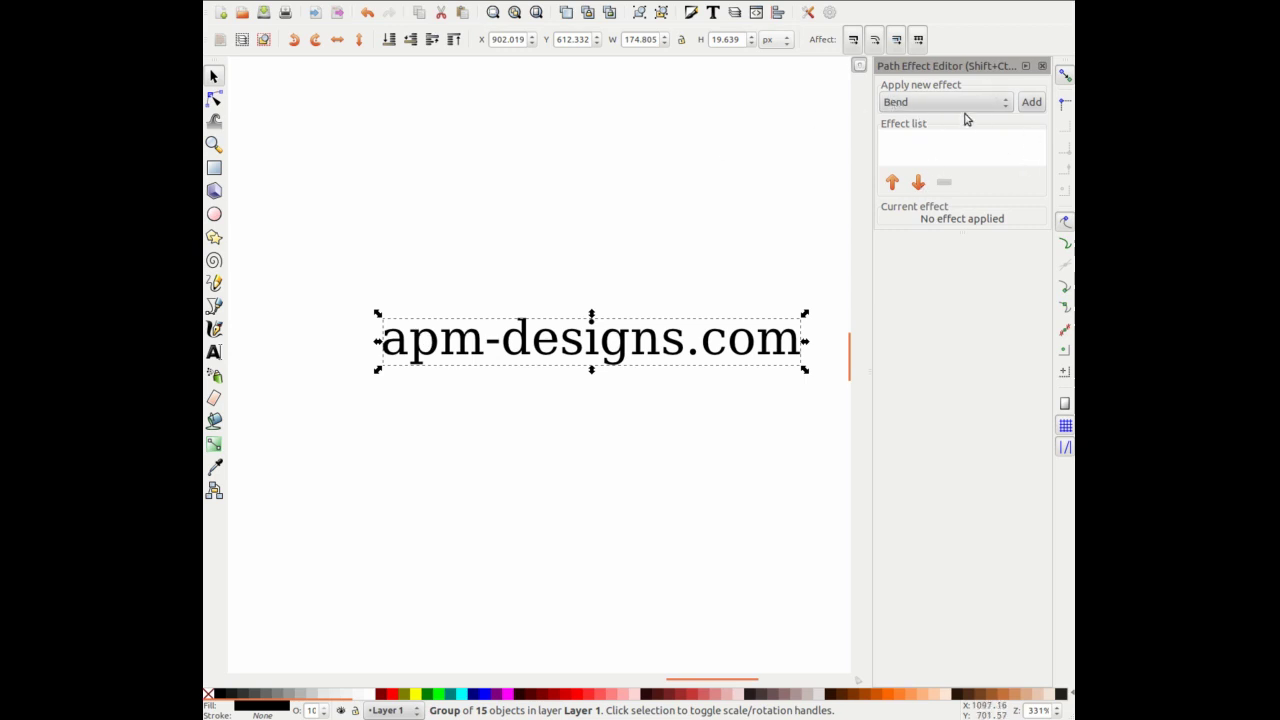
{"action": "left_click", "coordinate": [915, 105]}
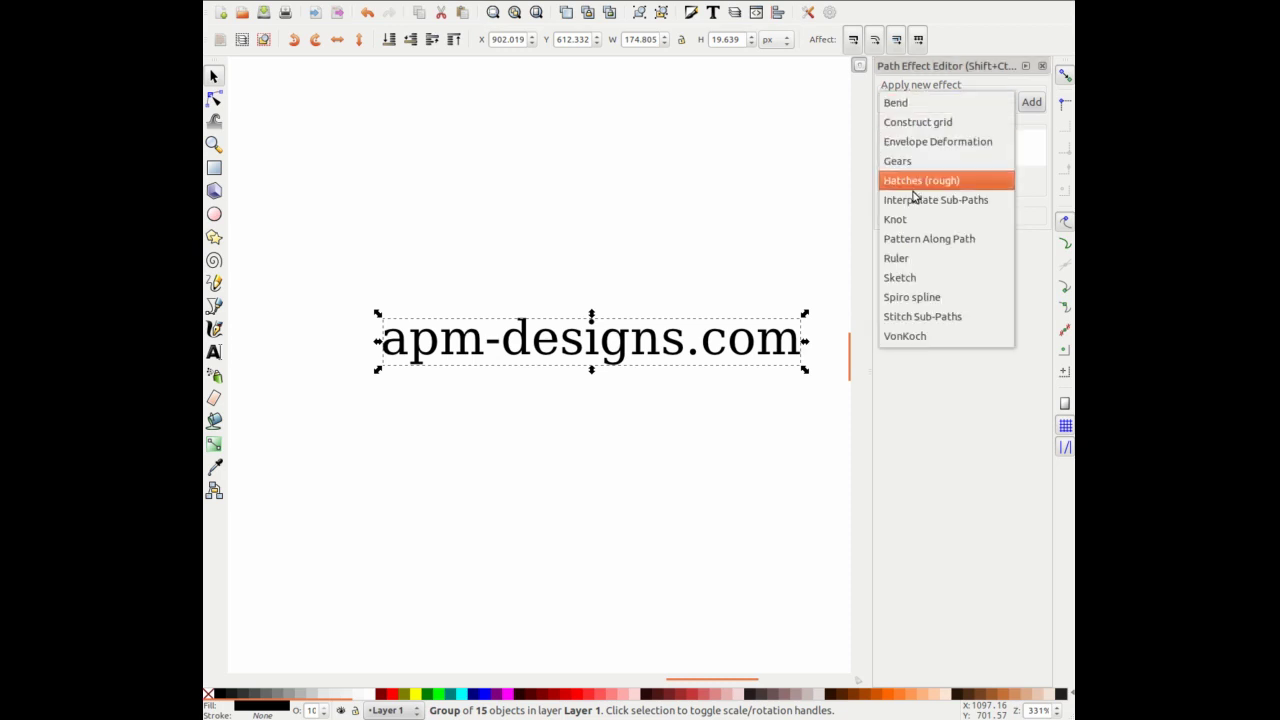
{"action": "left_click", "coordinate": [725, 128]}
{"action": "left_click", "coordinate": [1034, 103]}
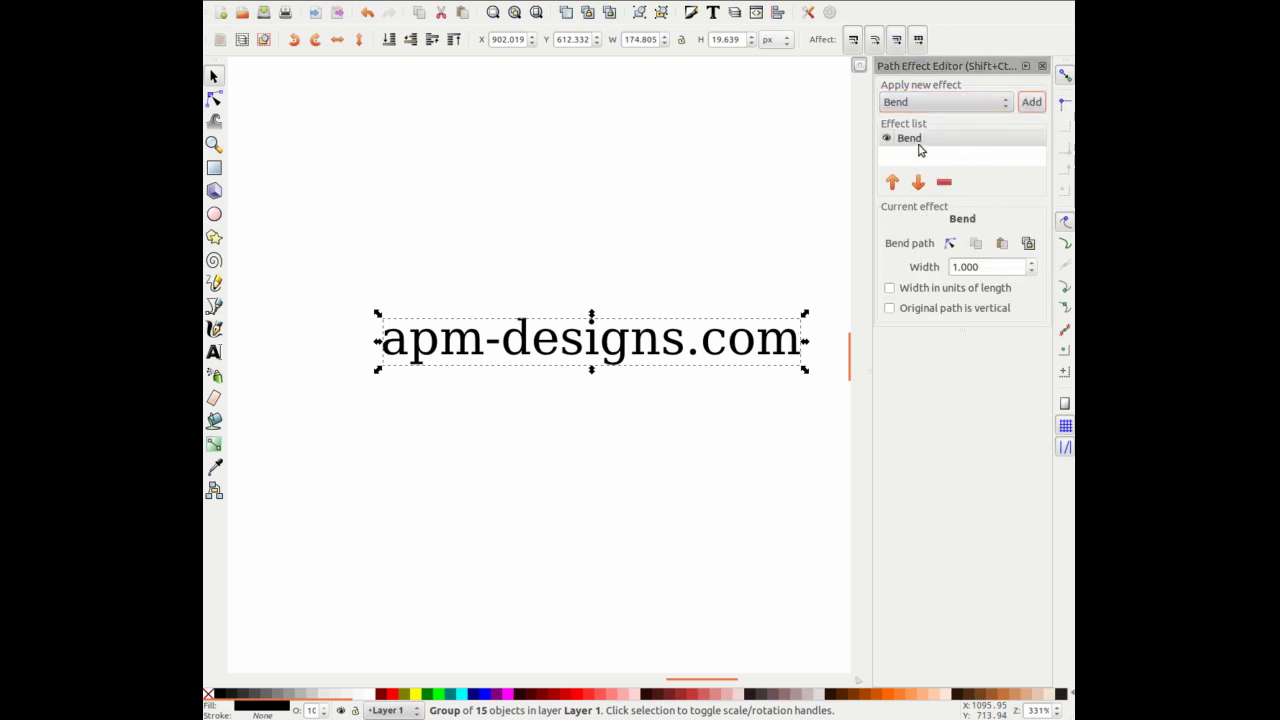
{"action": "left_click", "coordinate": [951, 245]}
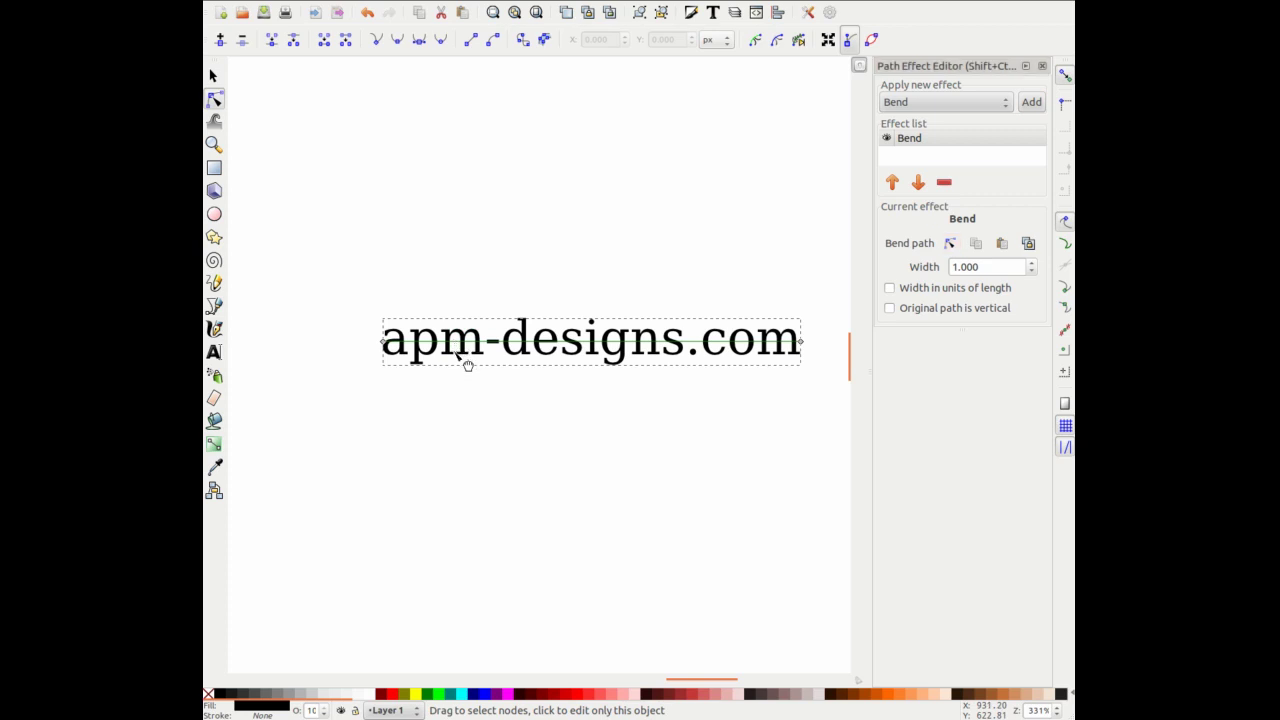
Drag the bend path so the letters dip in the middle and sweep upward toward .com
{"action": "left_click_drag", "start_coordinate": [460, 386], "coordinate": [467, 391]}
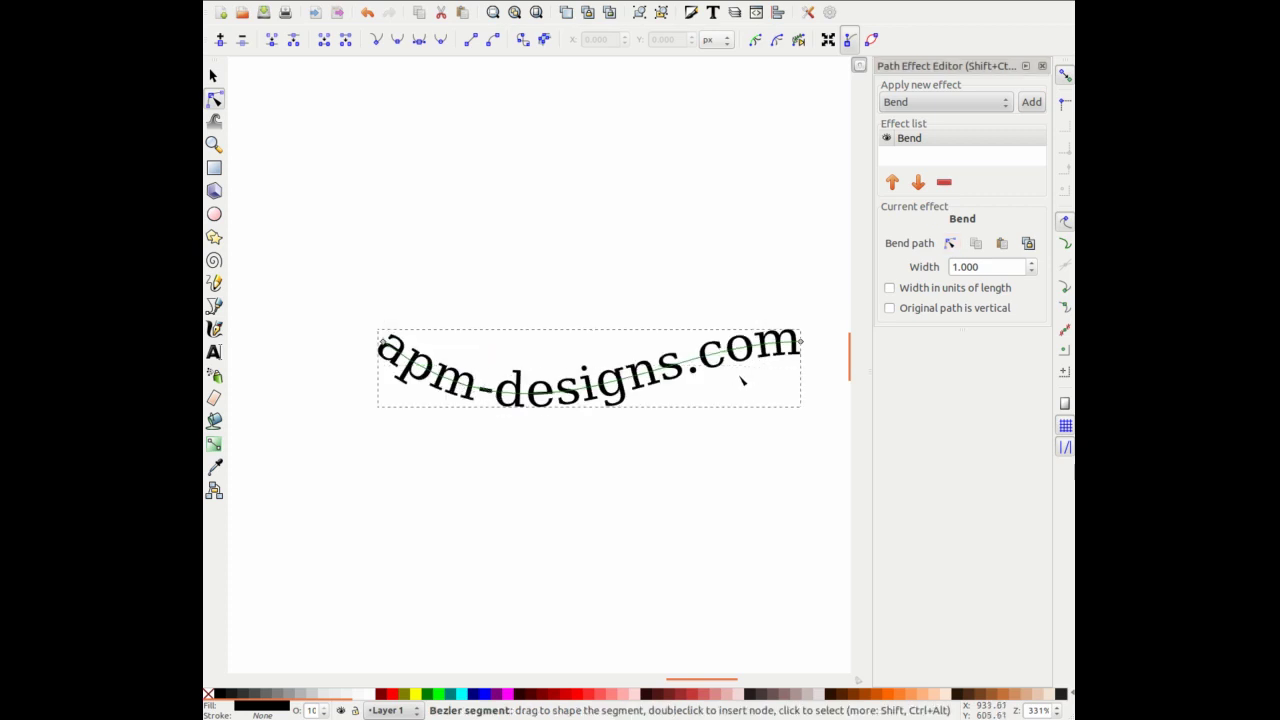
{"action": "left_click_drag", "start_coordinate": [707, 373], "coordinate": [691, 349]}
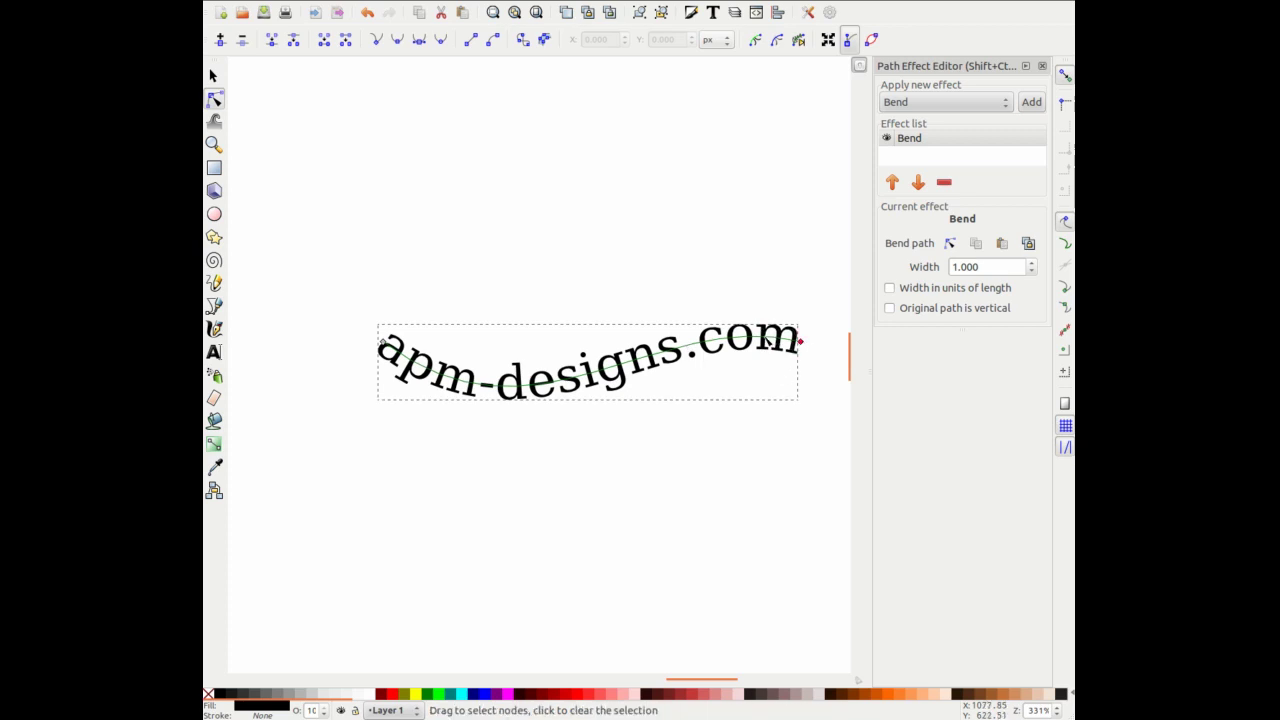
{"action": "left_click_drag", "start_coordinate": [800, 342], "coordinate": [730, 338]}
{"action": "left_click", "coordinate": [707, 182]}
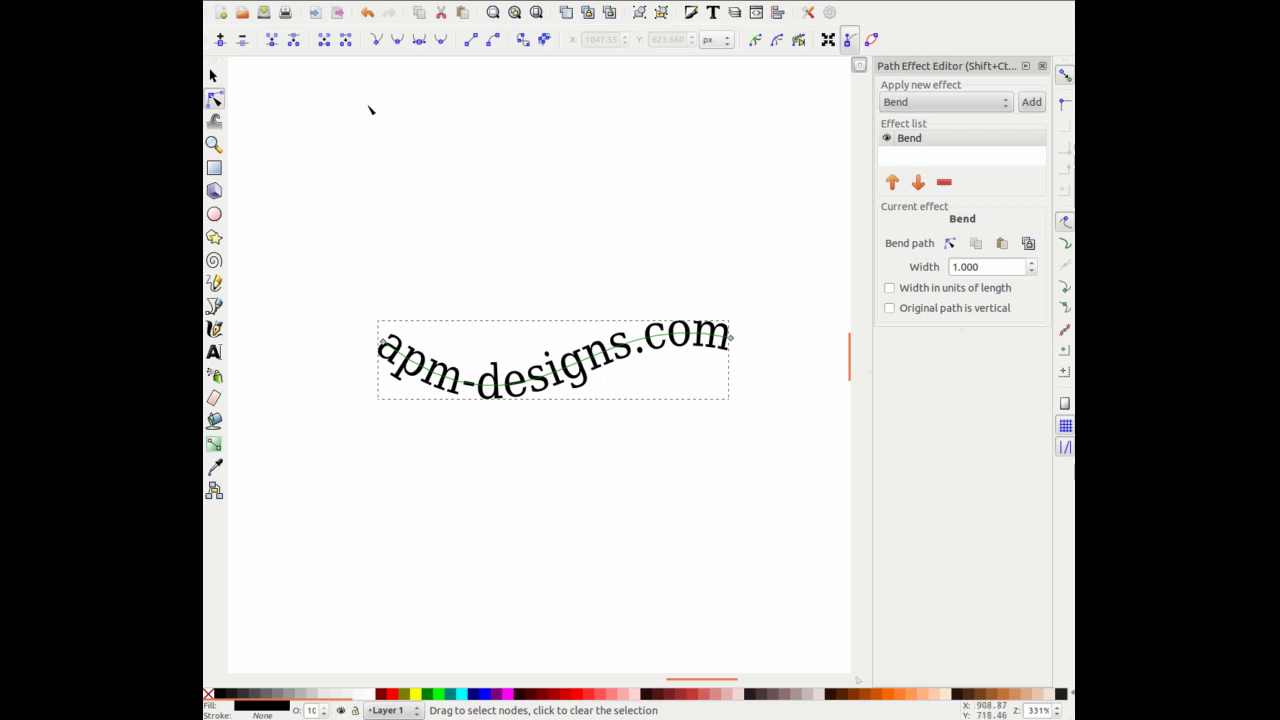
{"action": "left_click", "coordinate": [214, 77]}
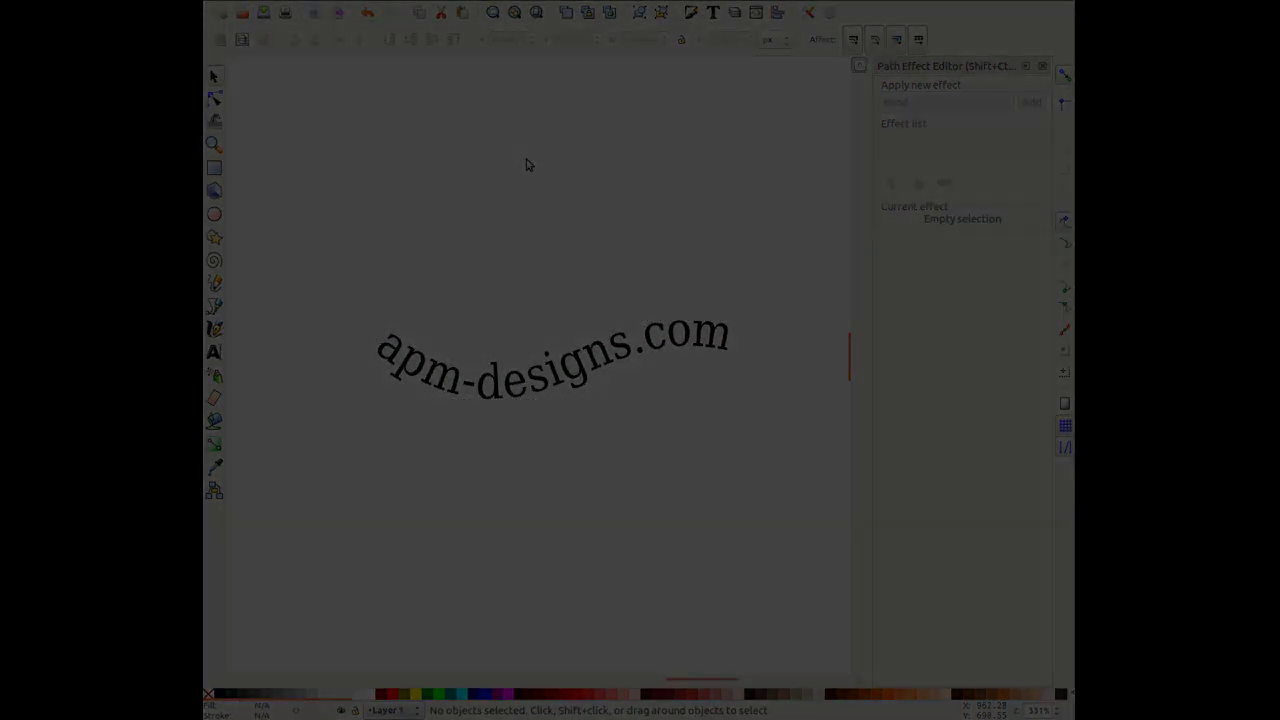